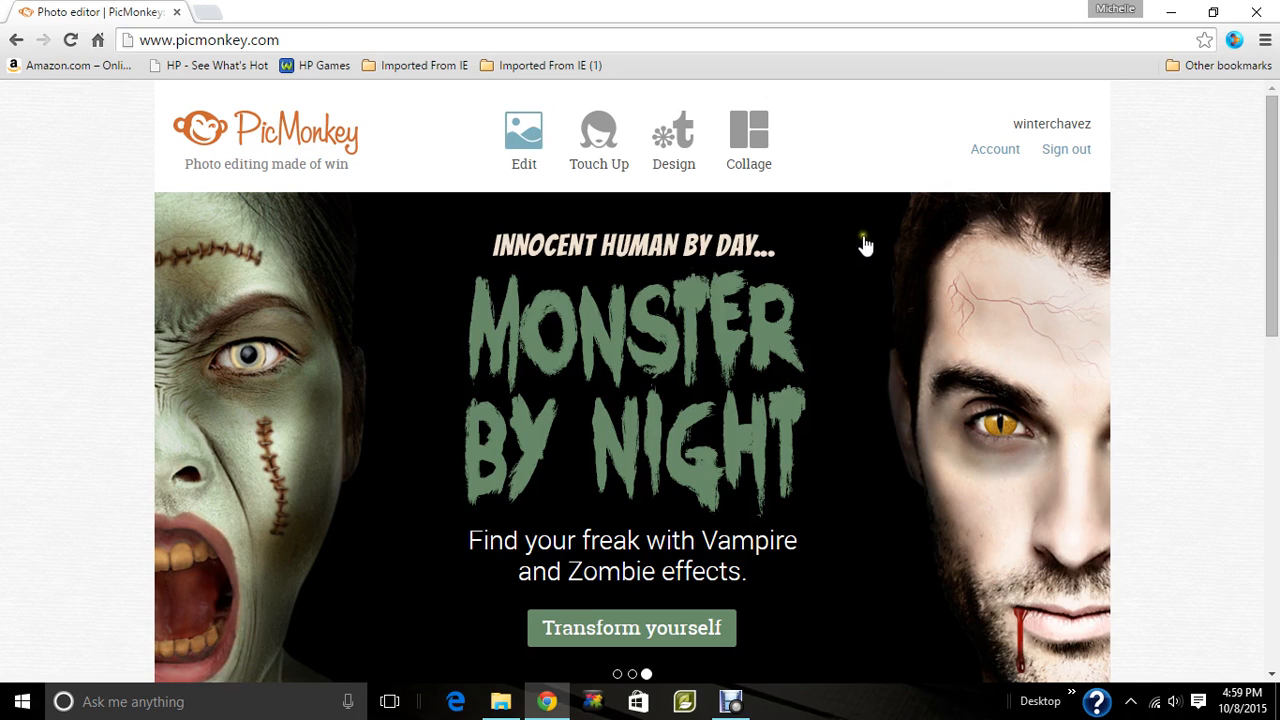
# - Choose to touch up a photo from the computer and go to the colors folder on the desktop
pyautogui.moveTo(594, 188)
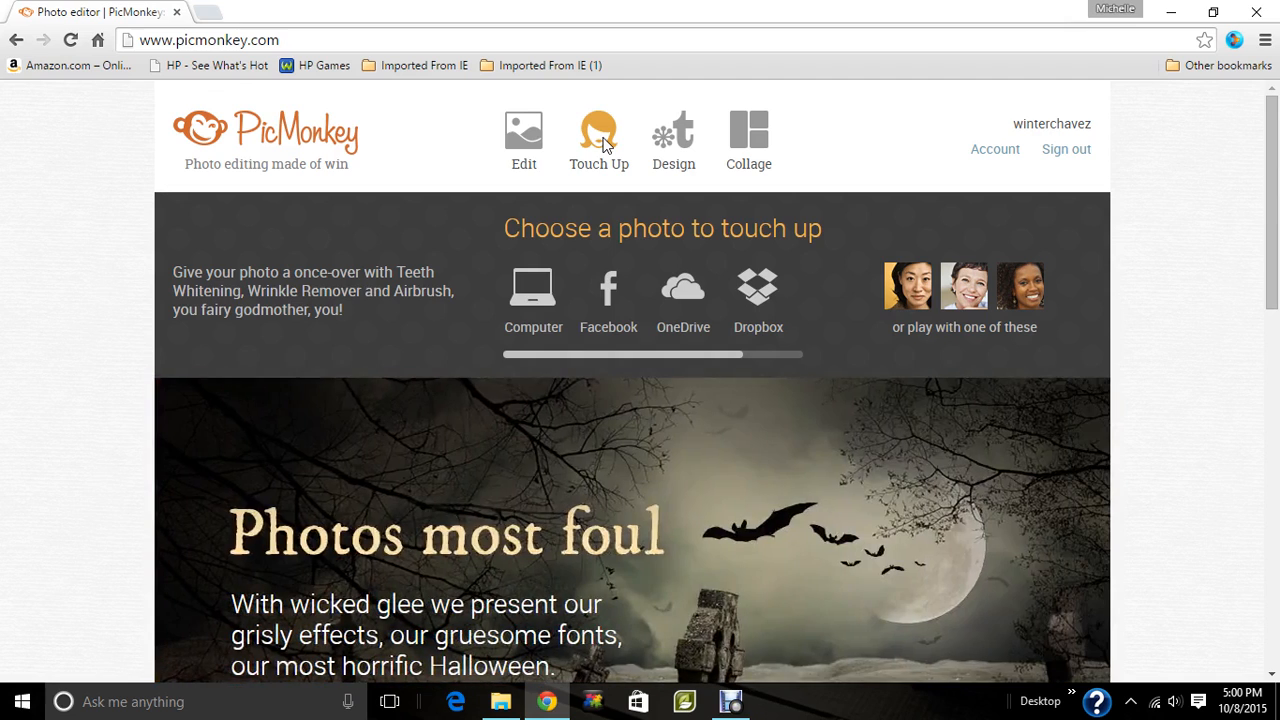
pyautogui.click(516, 290)
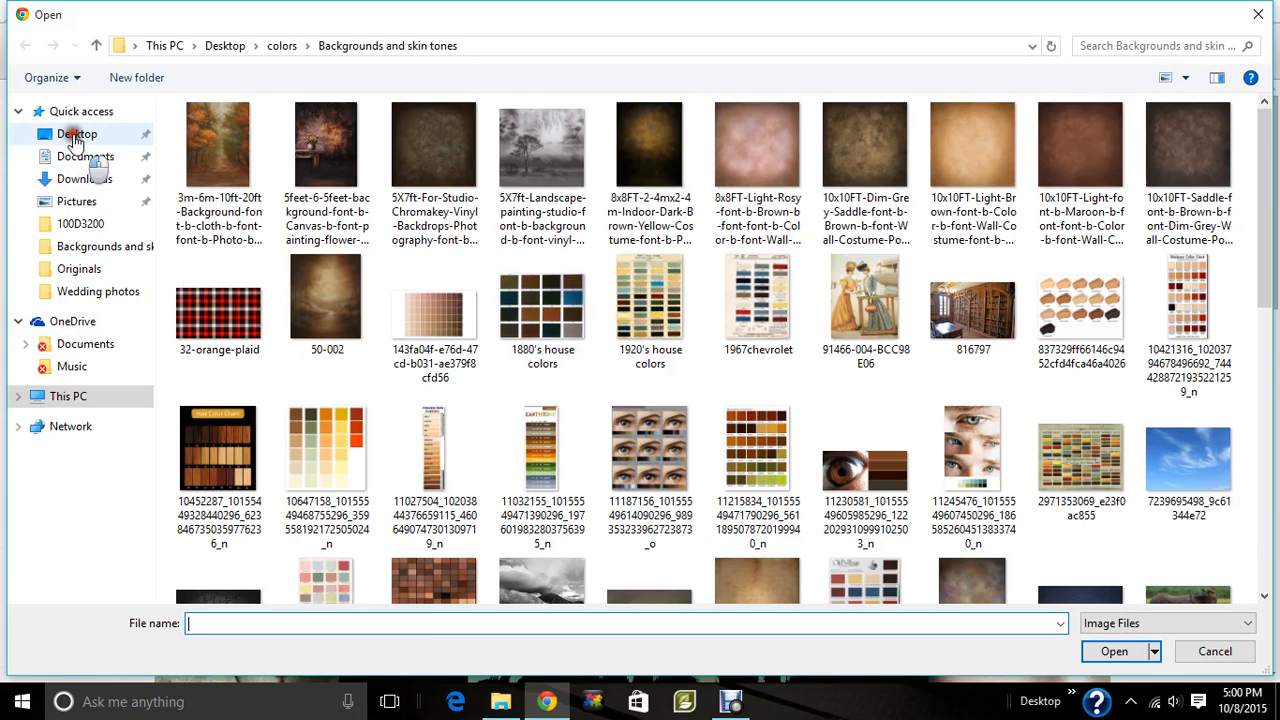
pyautogui.click(77, 135)
pyautogui.doubleClick(224, 177)
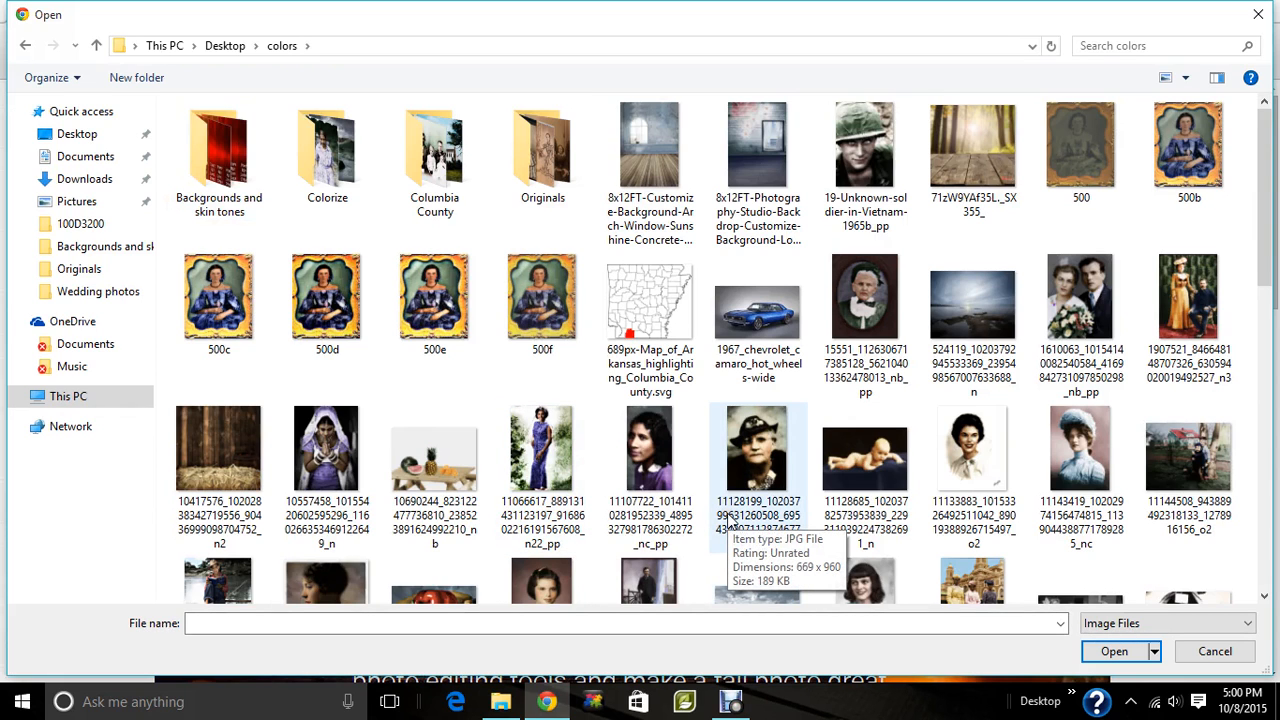
# - Look through the colors folder and its Colorize and Columbia County subfolders for a suitable photo
pyautogui.scroll(-10, 730, 520)
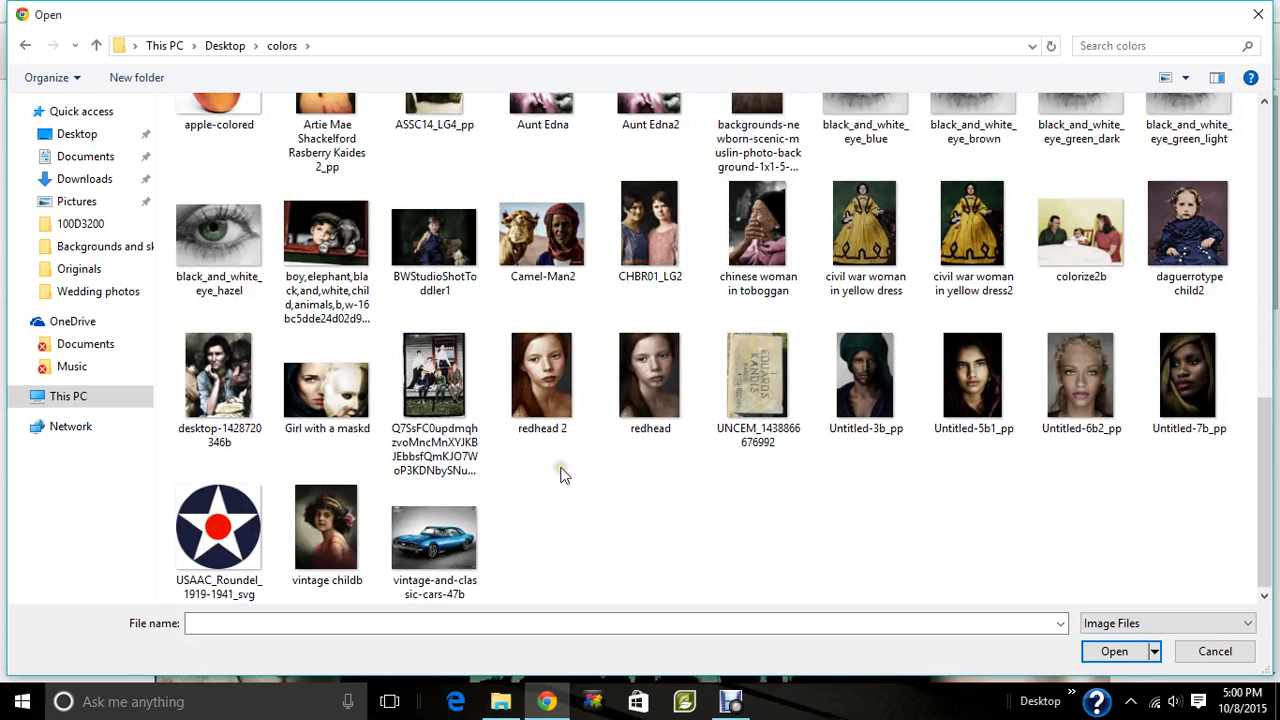
pyautogui.scroll(5, 965, 558)
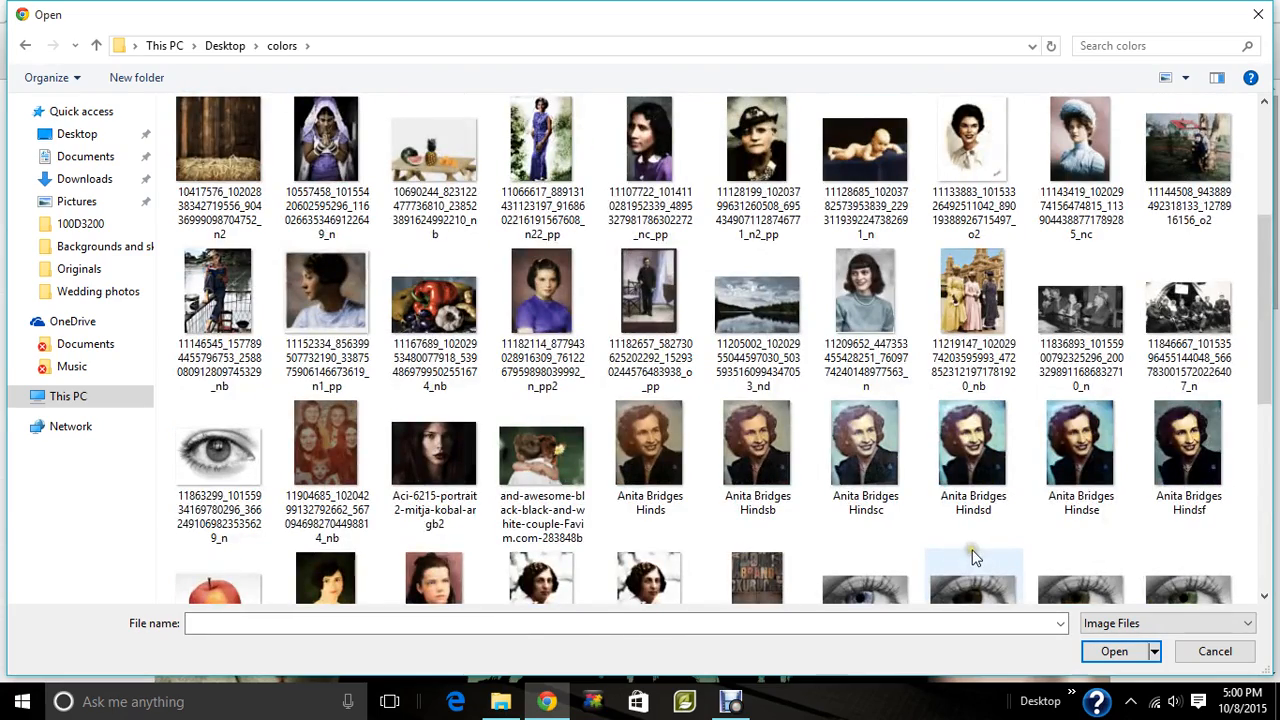
pyautogui.scroll(10, 970, 556)
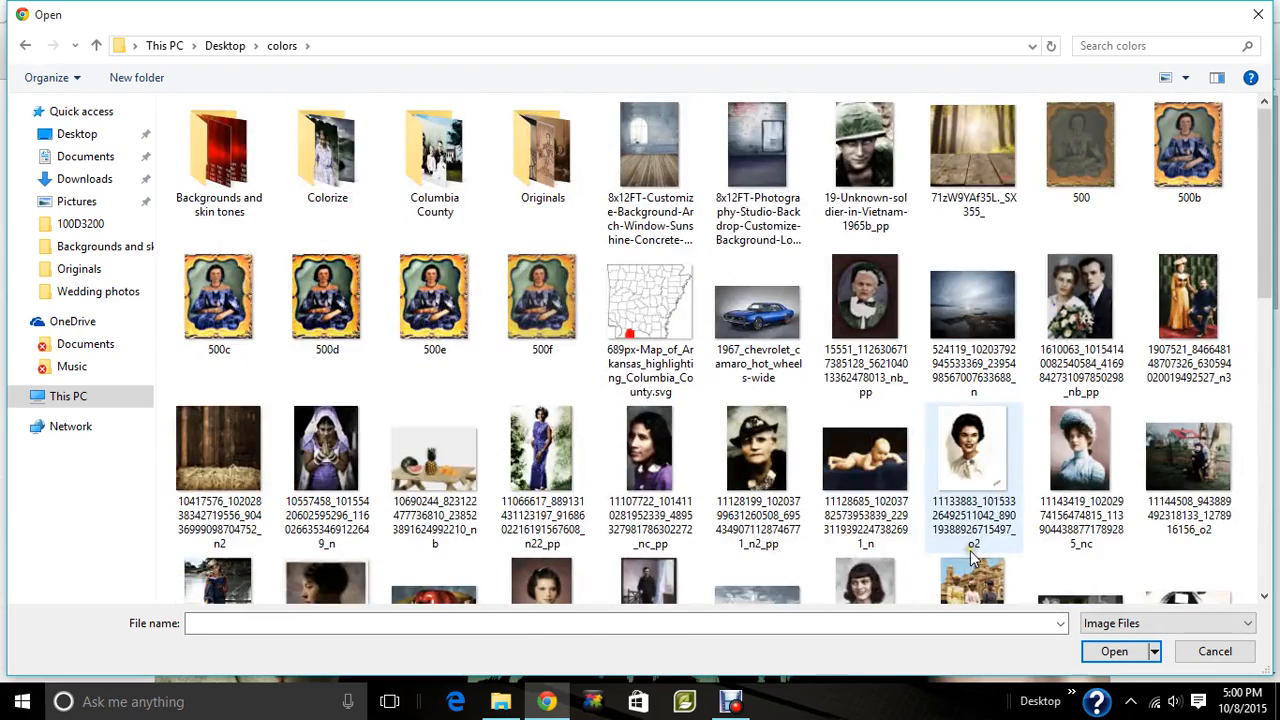
pyautogui.doubleClick(326, 186)
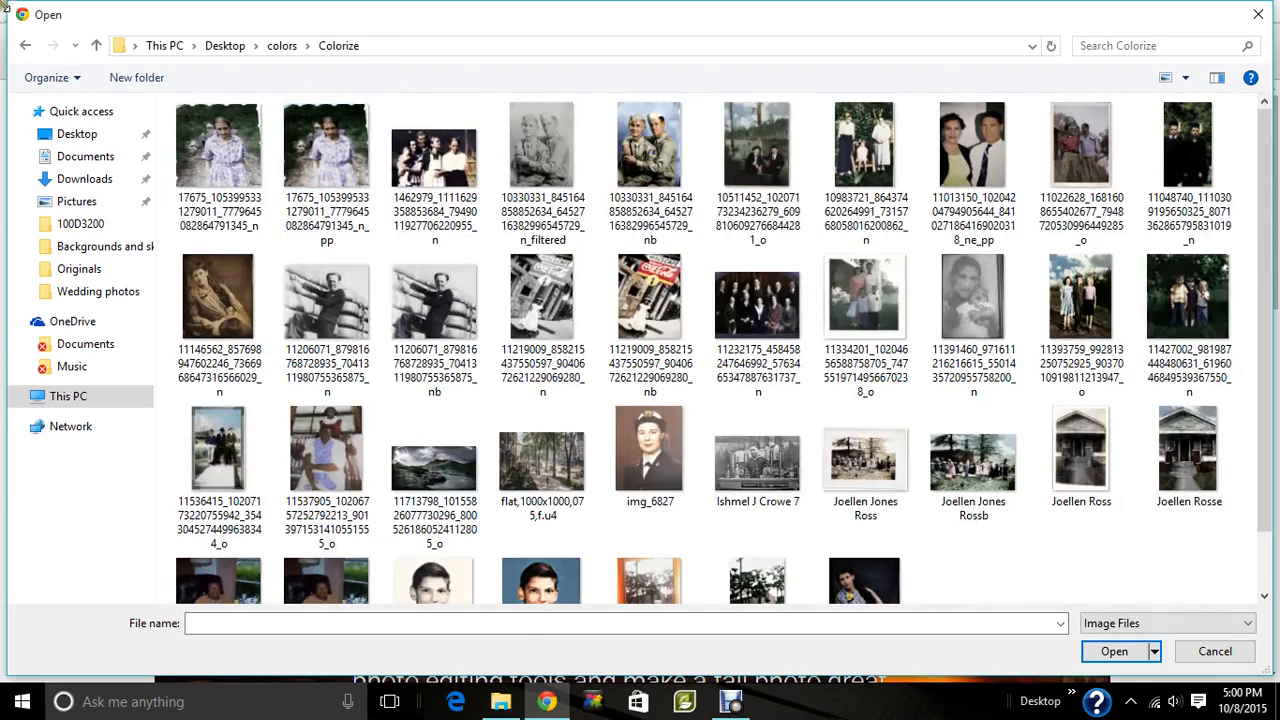
pyautogui.click(25, 47)
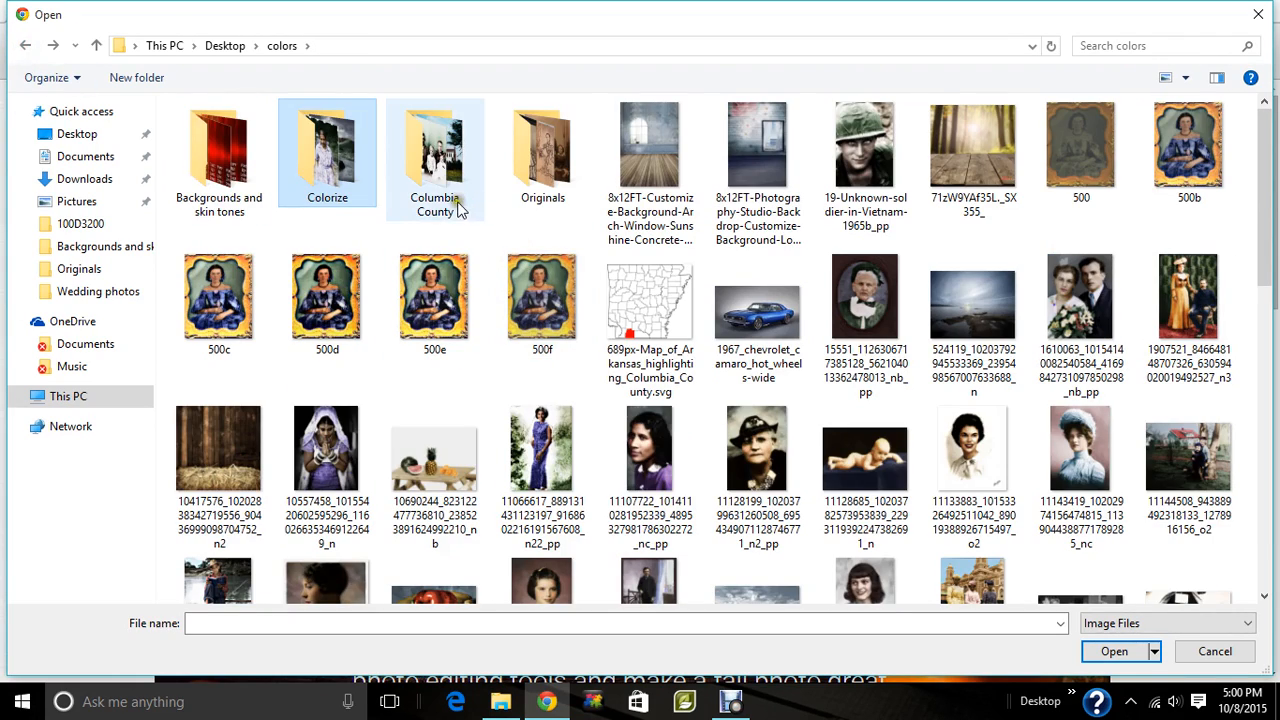
pyautogui.click(449, 204)
pyautogui.doubleClick(449, 204)
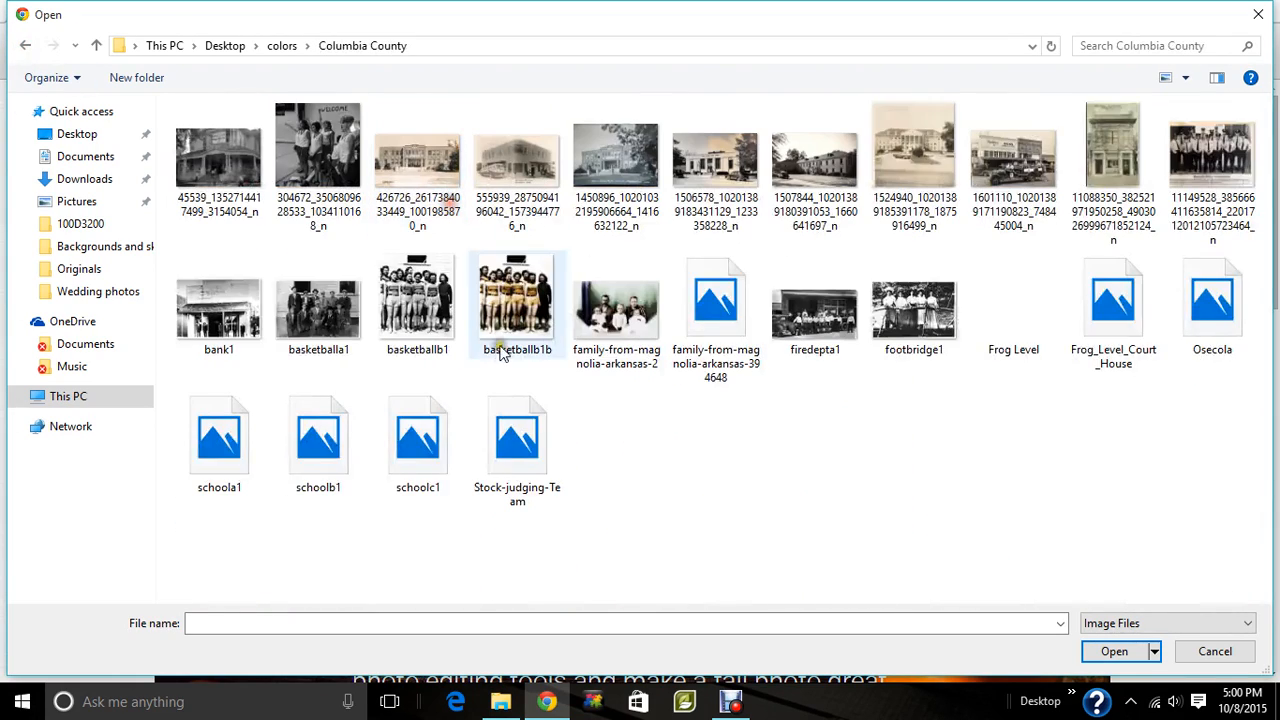
pyautogui.click(27, 52)
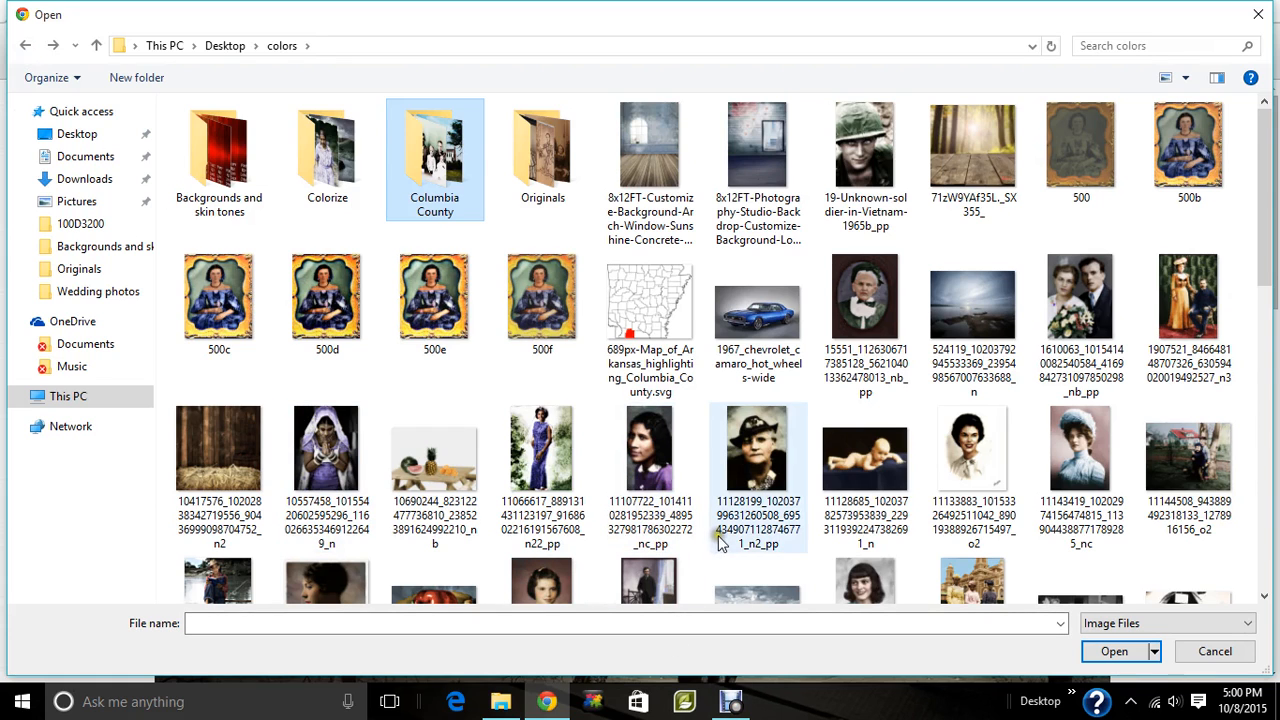
# - Open the photo "civil war woman in yellow dress2" from the colors folder and auto-adjust it
pyautogui.scroll(-5, 718, 543)
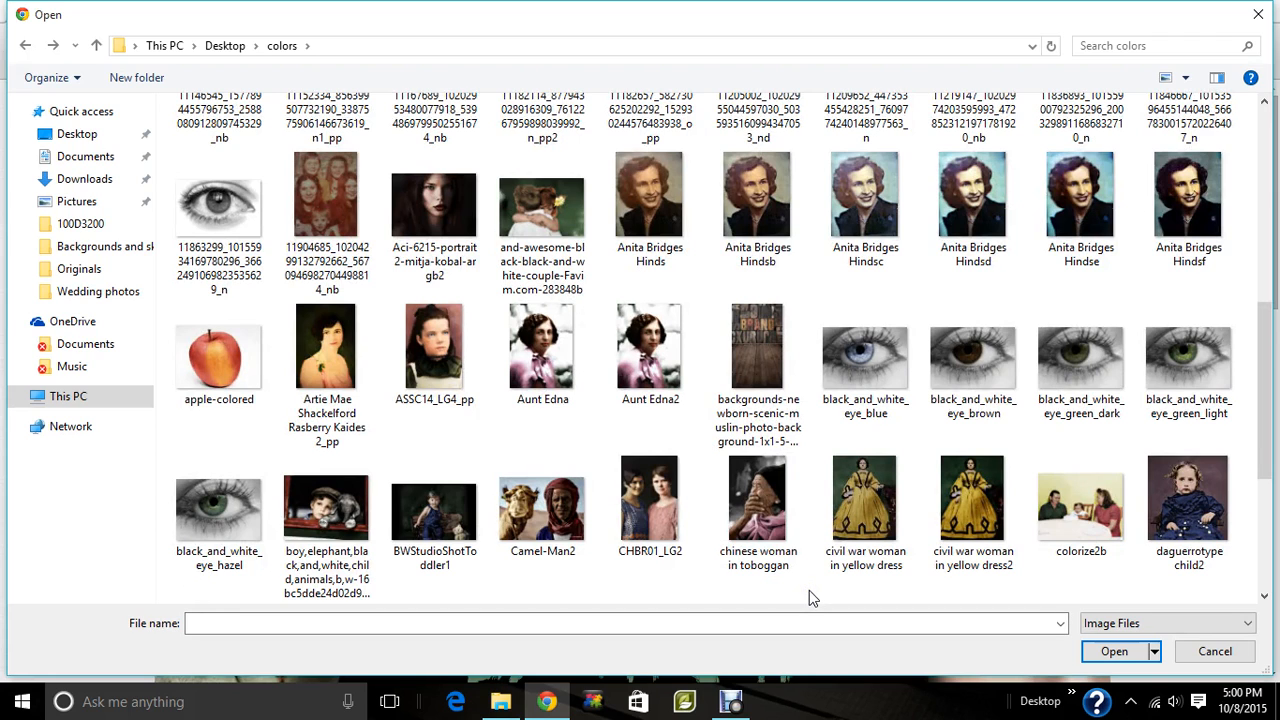
pyautogui.scroll(-3, 809, 590)
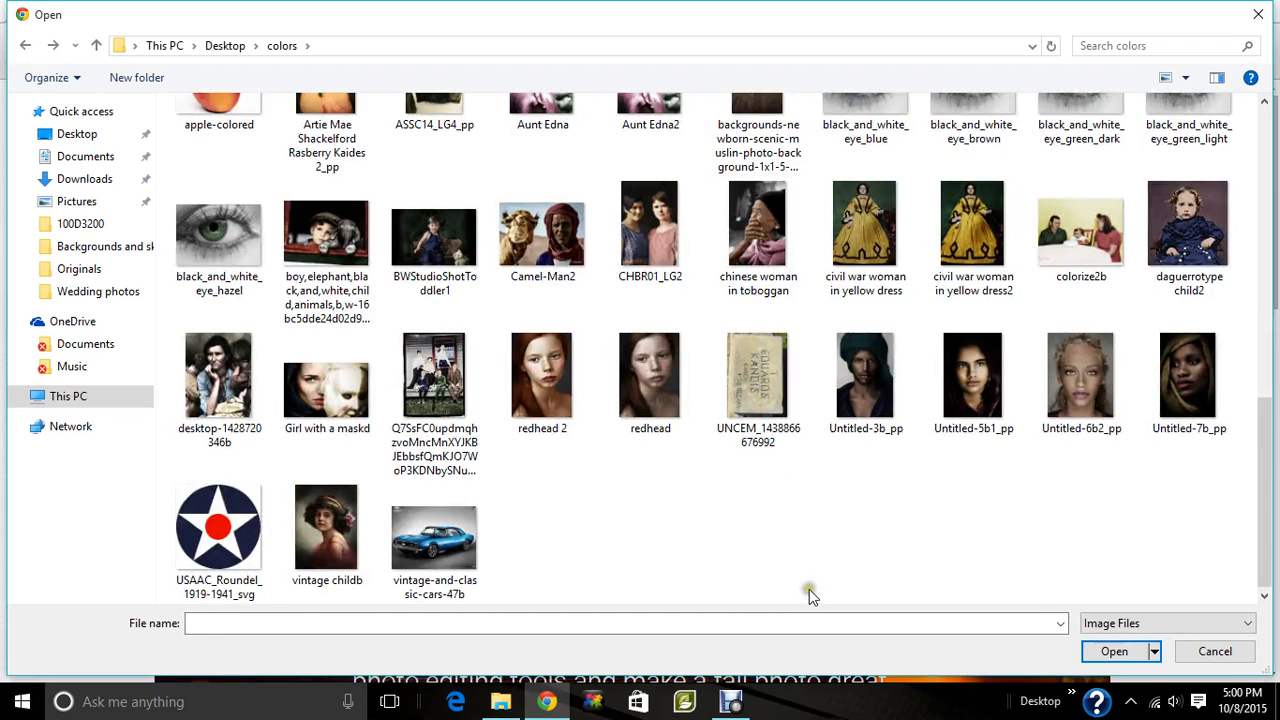
pyautogui.click(948, 252)
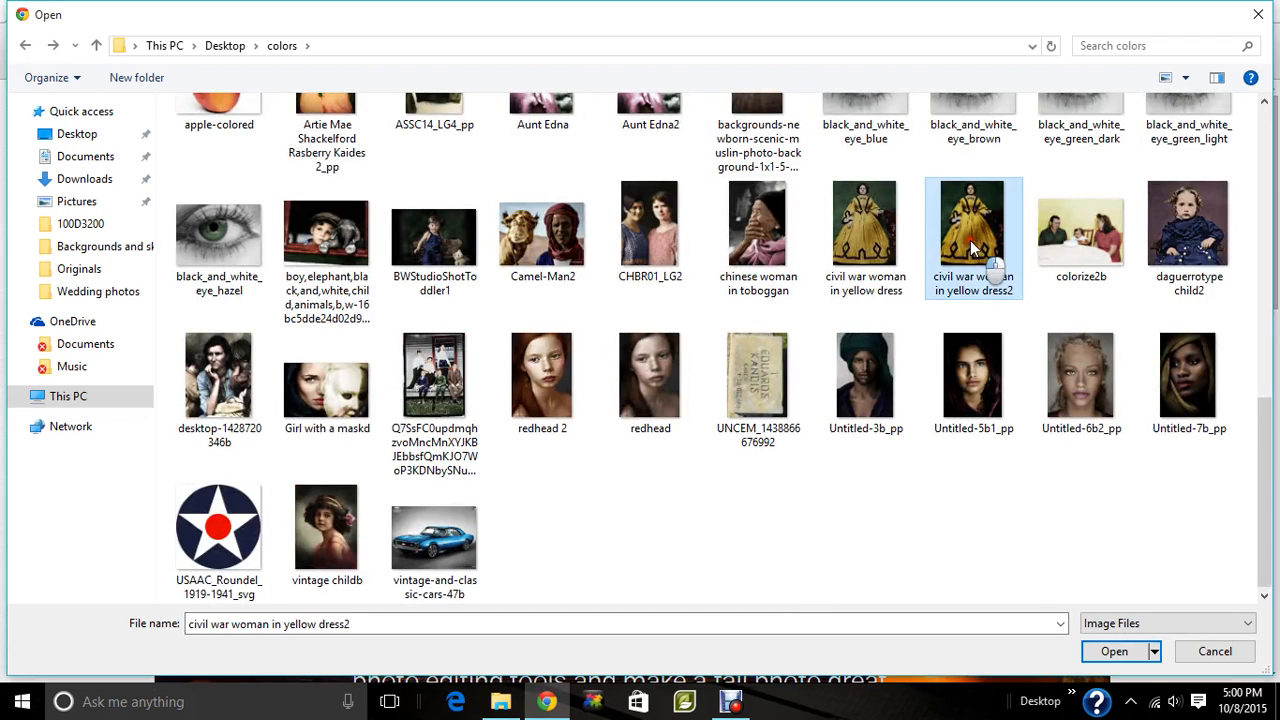
pyautogui.click(1116, 652)
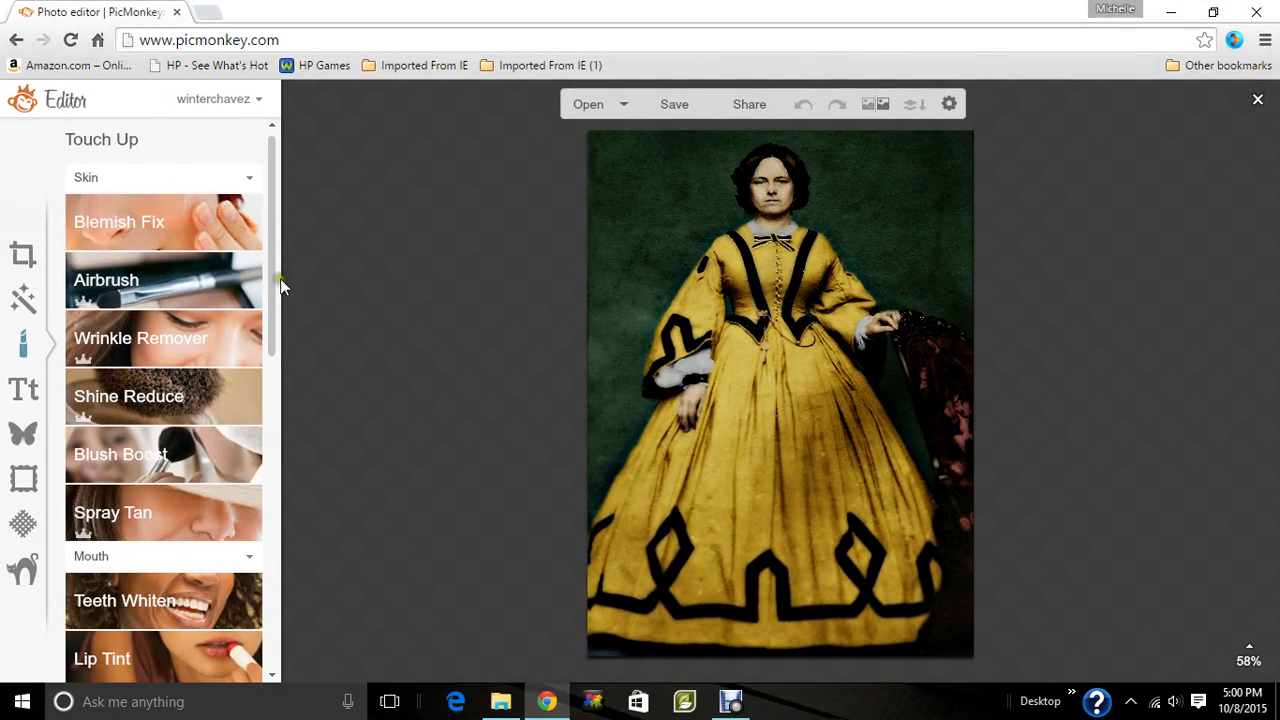
pyautogui.click(22, 254)
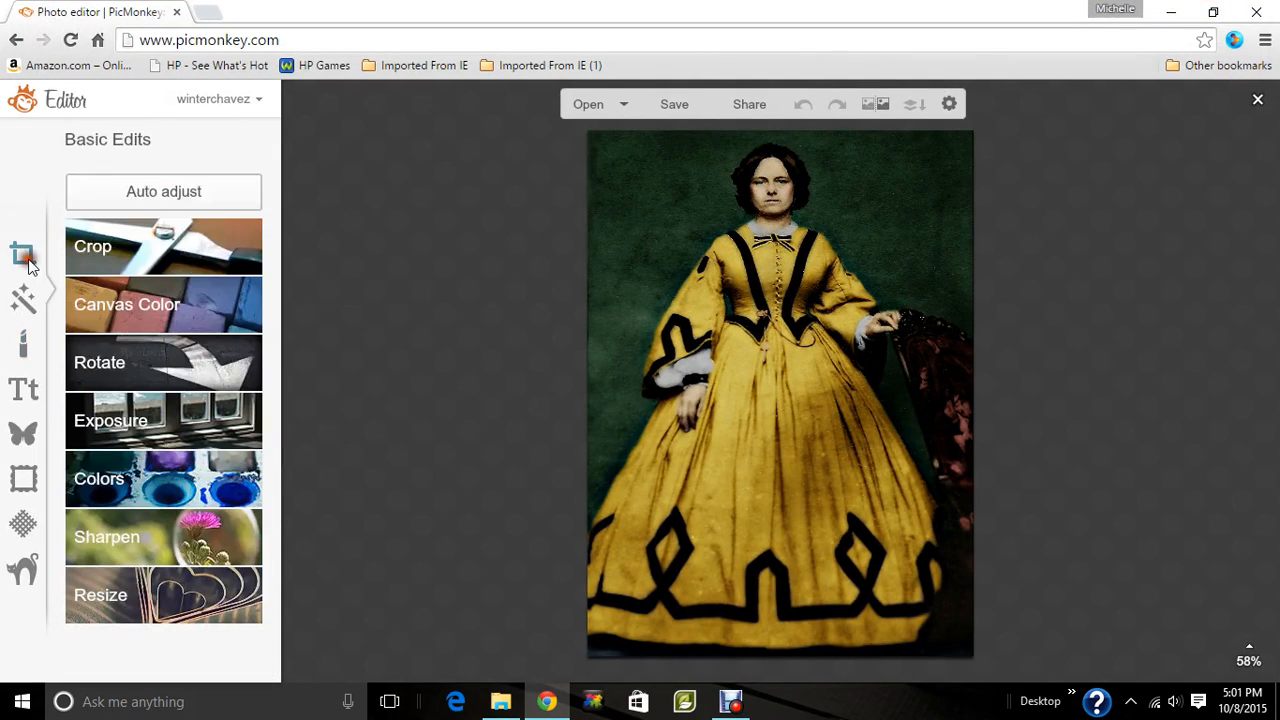
pyautogui.click(140, 199)
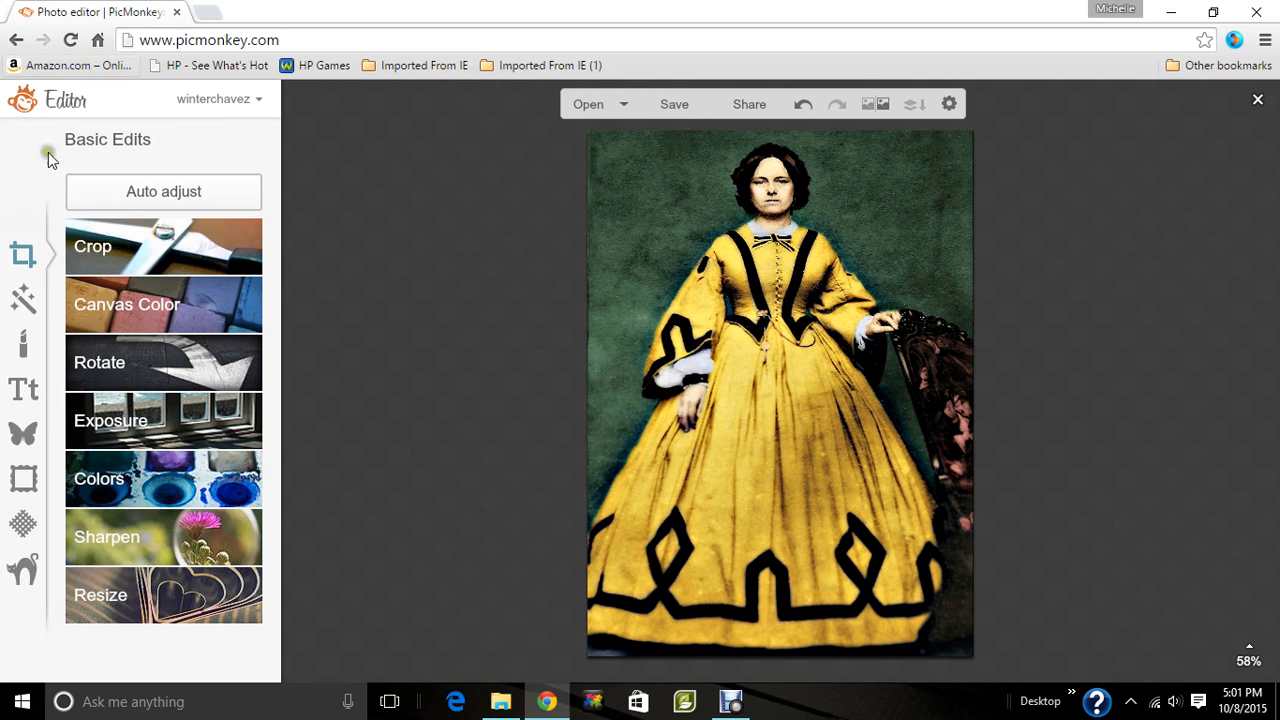
# - Start the Black and White effect with brush painting, reversing the effect and setting the brush size to 44
pyautogui.click(25, 301)
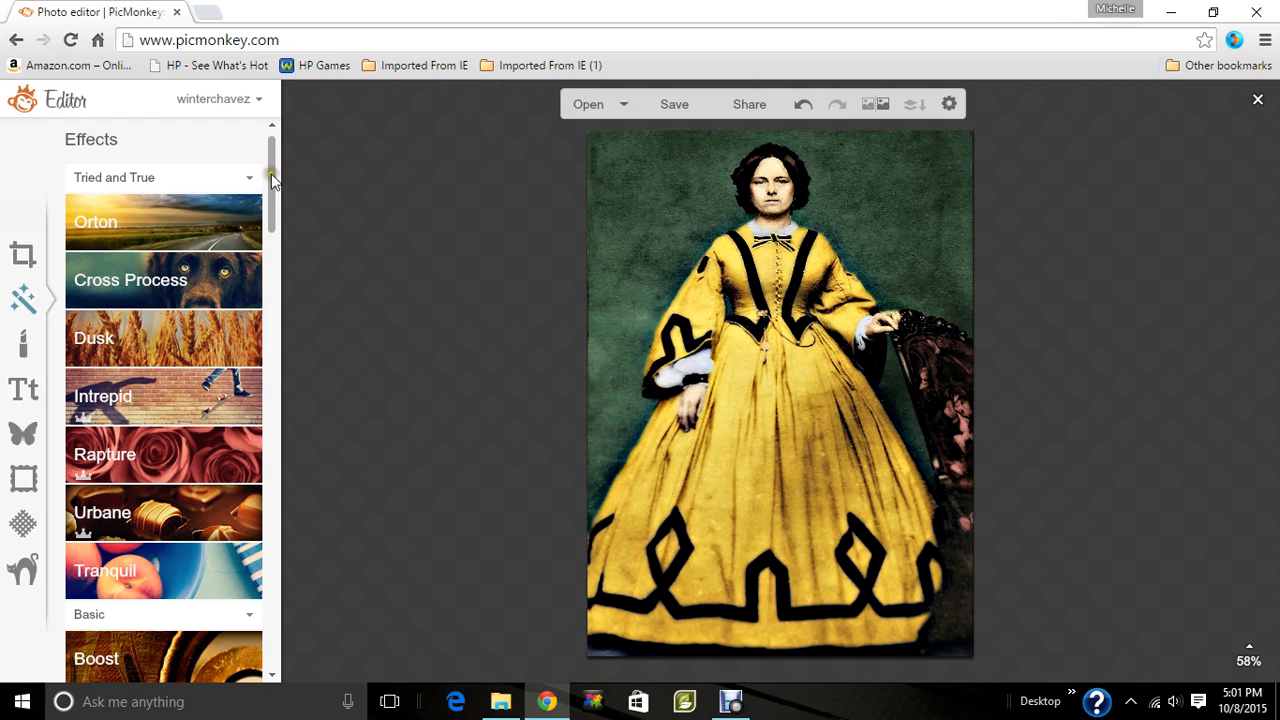
pyautogui.moveTo(272, 175); pyautogui.dragTo(301, 266)
pyautogui.click(222, 252)
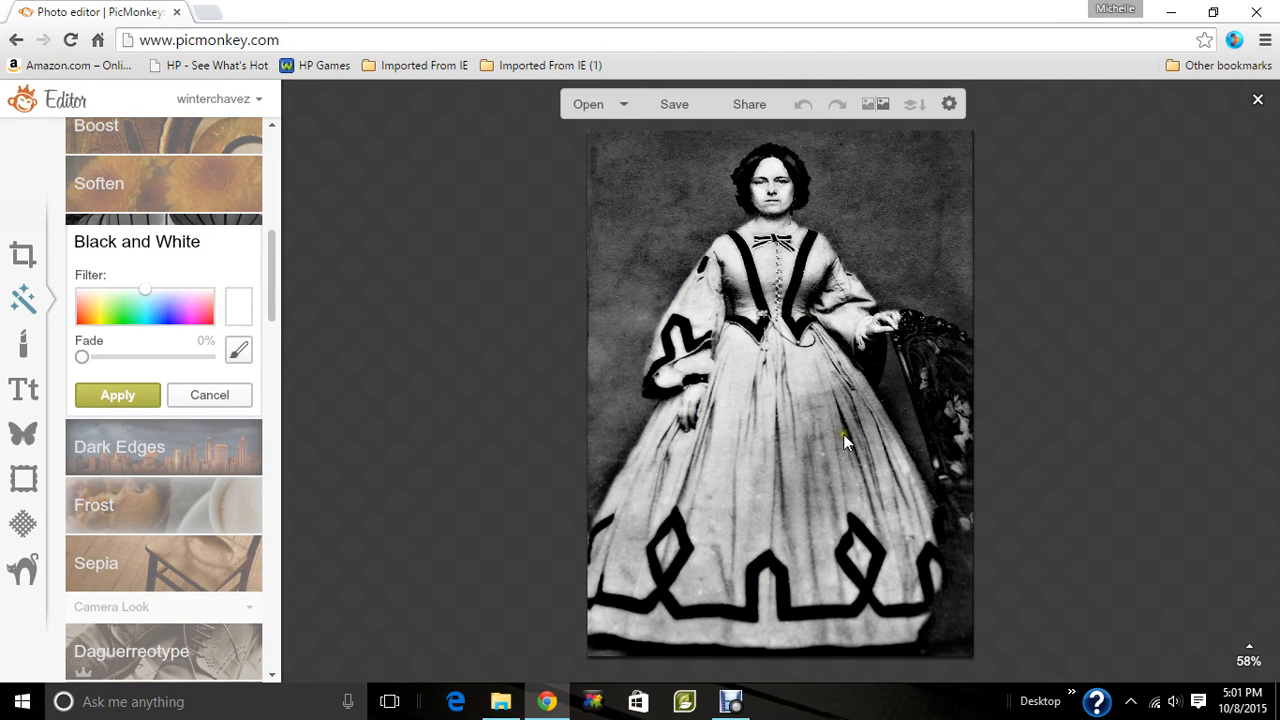
pyautogui.click(237, 356)
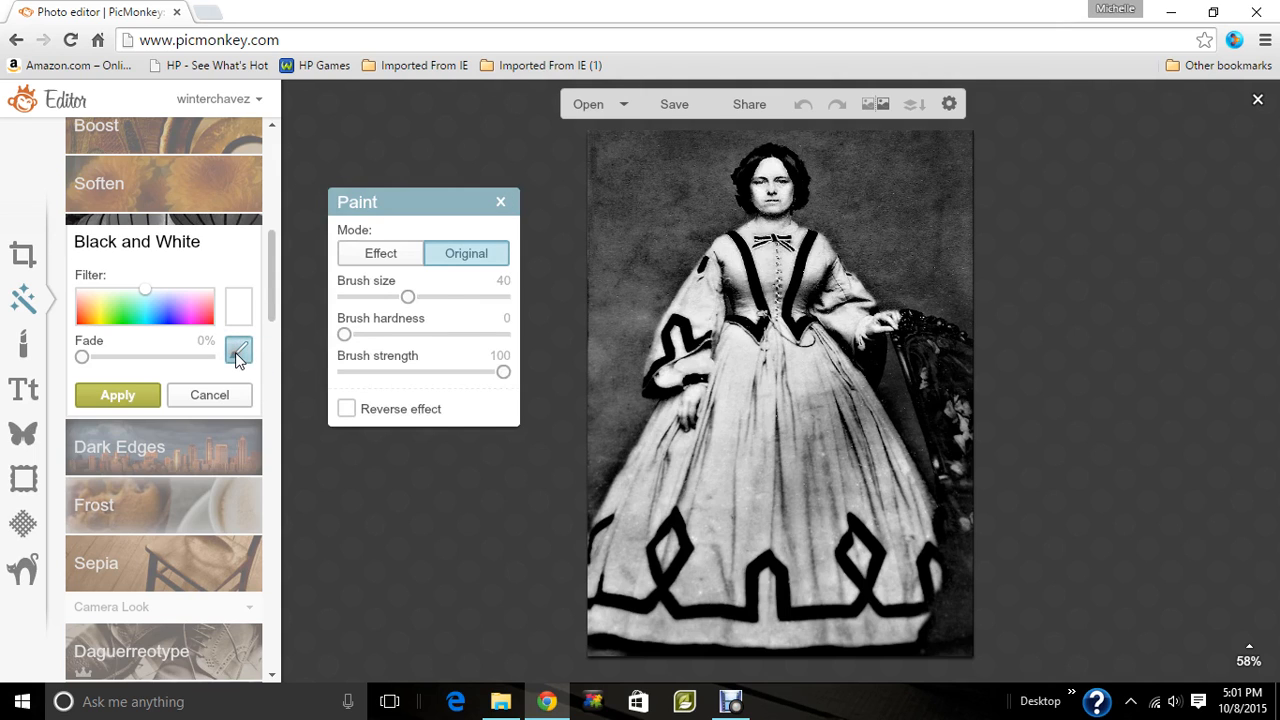
pyautogui.click(346, 410)
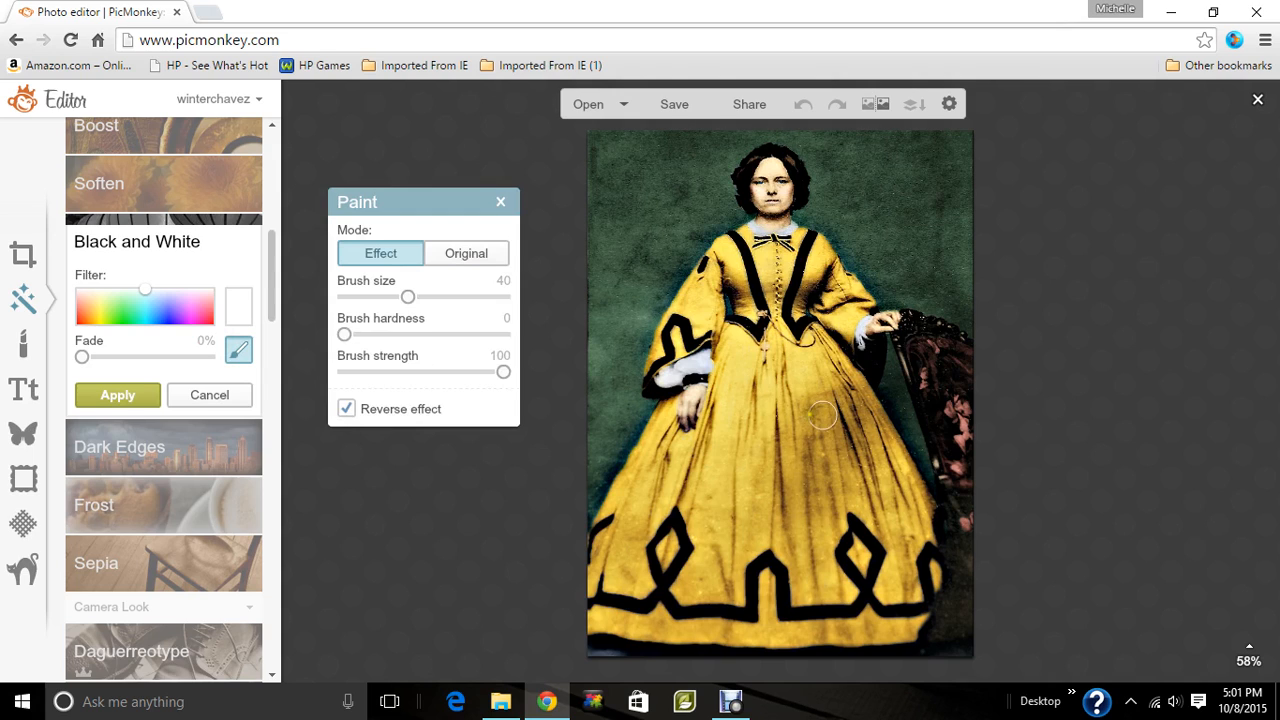
pyautogui.click(381, 297)
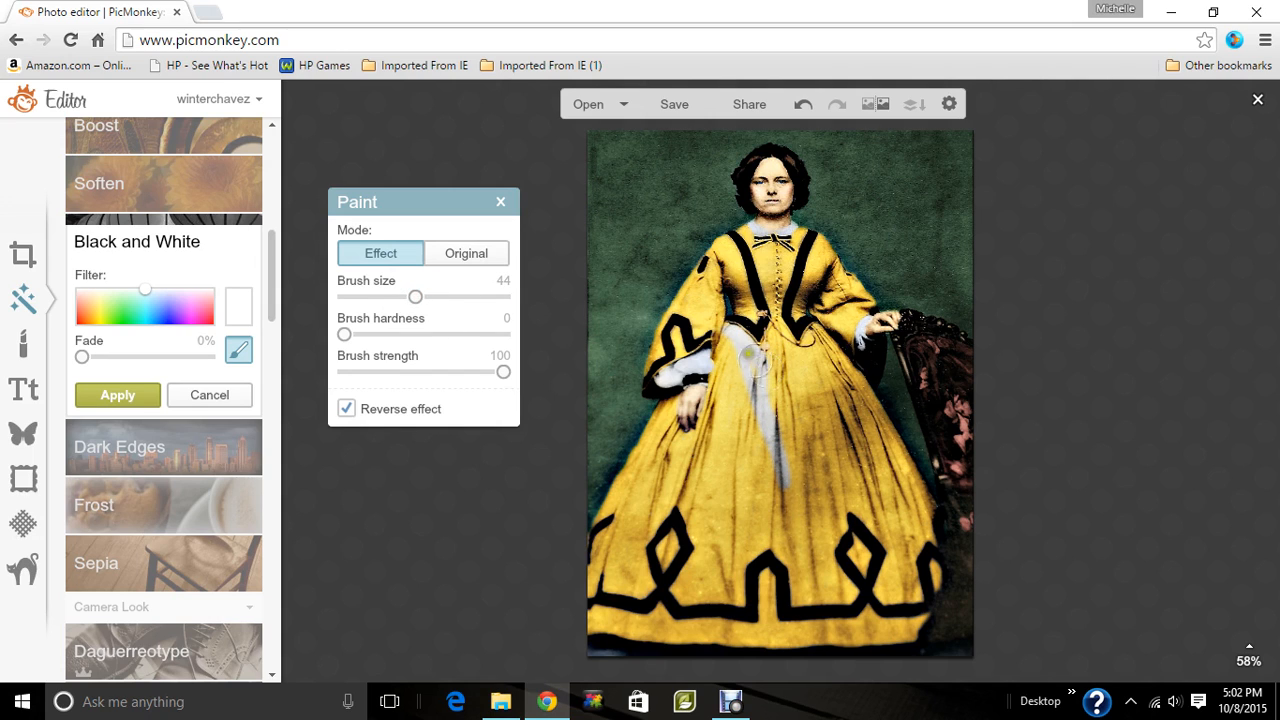
# - Paint the black-and-white effect over the whole yellow dress, including skirt, bodice and both sleeves, and apply it
pyautogui.moveTo(731, 360)
pyautogui.mouseDown()
pyautogui.moveTo(723, 416)
pyautogui.moveTo(731, 383)
pyautogui.moveTo(775, 511)
pyautogui.moveTo(736, 556)
pyautogui.moveTo(736, 592)
pyautogui.moveTo(677, 587)
pyautogui.moveTo(712, 545)
pyautogui.moveTo(679, 500)
pyautogui.moveTo(704, 525)
pyautogui.moveTo(674, 455)
pyautogui.moveTo(707, 441)
pyautogui.moveTo(712, 413)
pyautogui.moveTo(741, 538)
pyautogui.moveTo(712, 466)
pyautogui.moveTo(721, 541)
pyautogui.moveTo(702, 552)
pyautogui.moveTo(727, 533)
pyautogui.moveTo(733, 450)
pyautogui.moveTo(790, 549)
pyautogui.moveTo(731, 407)
pyautogui.moveTo(749, 415)
pyautogui.moveTo(777, 333)
pyautogui.moveTo(794, 347)
pyautogui.moveTo(811, 339)
pyautogui.moveTo(910, 478)
pyautogui.moveTo(905, 554)
pyautogui.moveTo(920, 546)
pyautogui.moveTo(925, 585)
pyautogui.moveTo(901, 630)
pyautogui.moveTo(912, 615)
pyautogui.moveTo(865, 629)
pyautogui.moveTo(790, 608)
pyautogui.mouseUp()
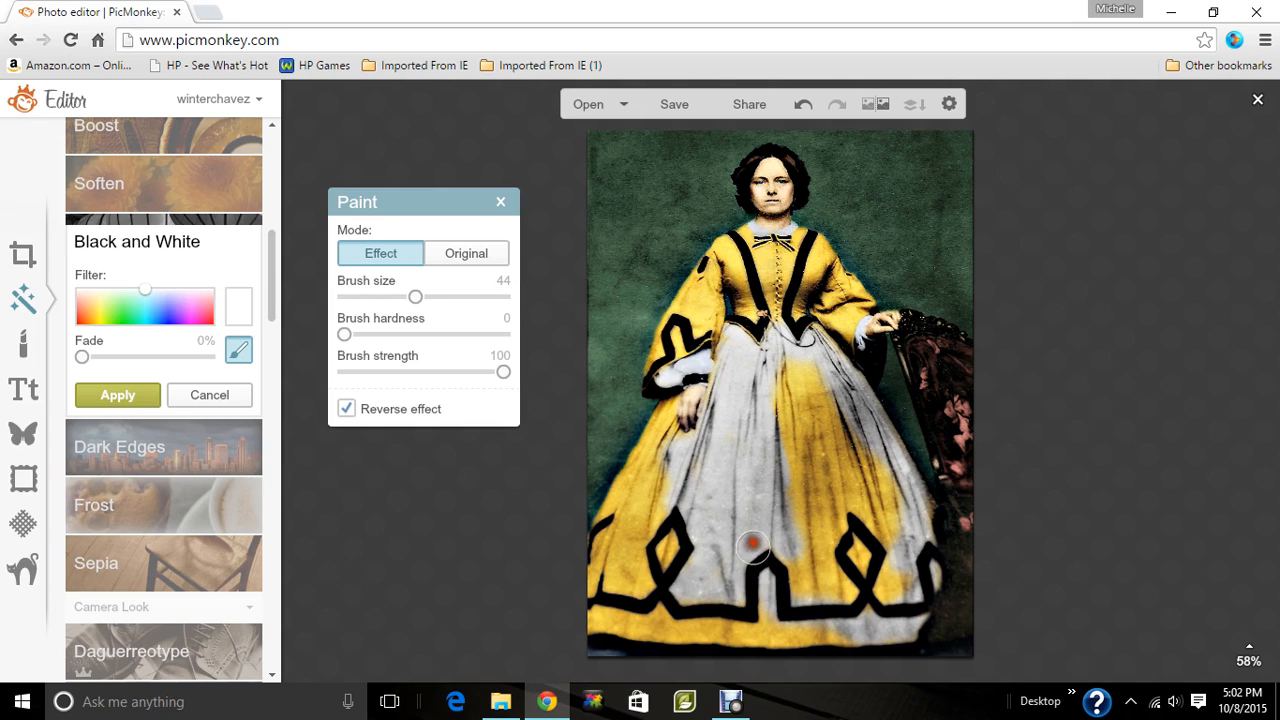
pyautogui.moveTo(792, 406)
pyautogui.mouseDown()
pyautogui.moveTo(806, 480)
pyautogui.moveTo(778, 342)
pyautogui.moveTo(817, 549)
pyautogui.moveTo(784, 478)
pyautogui.moveTo(776, 376)
pyautogui.moveTo(811, 389)
pyautogui.moveTo(846, 531)
pyautogui.moveTo(816, 365)
pyautogui.moveTo(870, 458)
pyautogui.moveTo(903, 561)
pyautogui.moveTo(889, 480)
pyautogui.moveTo(854, 463)
pyautogui.moveTo(910, 620)
pyautogui.moveTo(867, 519)
pyautogui.moveTo(870, 587)
pyautogui.moveTo(855, 597)
pyautogui.moveTo(837, 538)
pyautogui.moveTo(848, 538)
pyautogui.moveTo(850, 631)
pyautogui.moveTo(725, 612)
pyautogui.moveTo(799, 648)
pyautogui.moveTo(592, 582)
pyautogui.moveTo(662, 406)
pyautogui.moveTo(685, 460)
pyautogui.moveTo(644, 528)
pyautogui.moveTo(662, 469)
pyautogui.moveTo(632, 467)
pyautogui.moveTo(629, 520)
pyautogui.mouseUp()
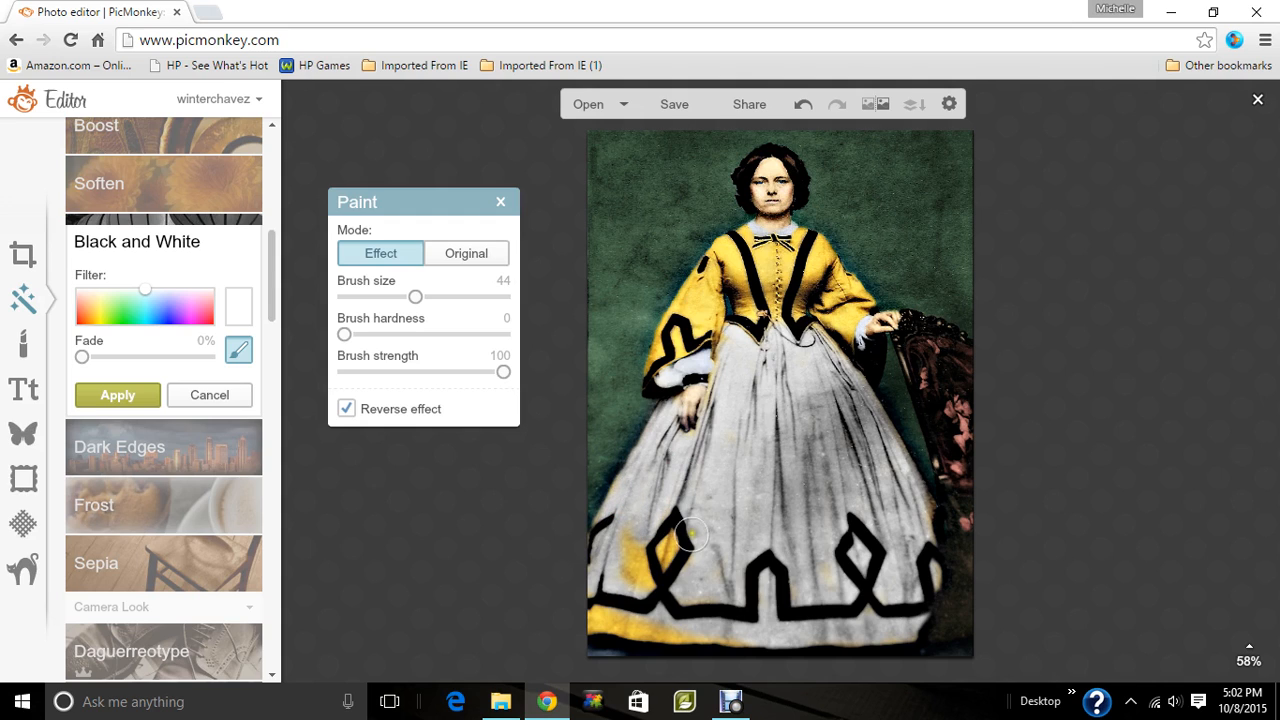
pyautogui.moveTo(665, 566)
pyautogui.mouseDown()
pyautogui.moveTo(639, 595)
pyautogui.moveTo(639, 536)
pyautogui.moveTo(591, 596)
pyautogui.moveTo(592, 566)
pyautogui.moveTo(598, 623)
pyautogui.moveTo(607, 617)
pyautogui.moveTo(595, 621)
pyautogui.moveTo(644, 644)
pyautogui.moveTo(674, 633)
pyautogui.moveTo(762, 640)
pyautogui.mouseUp()
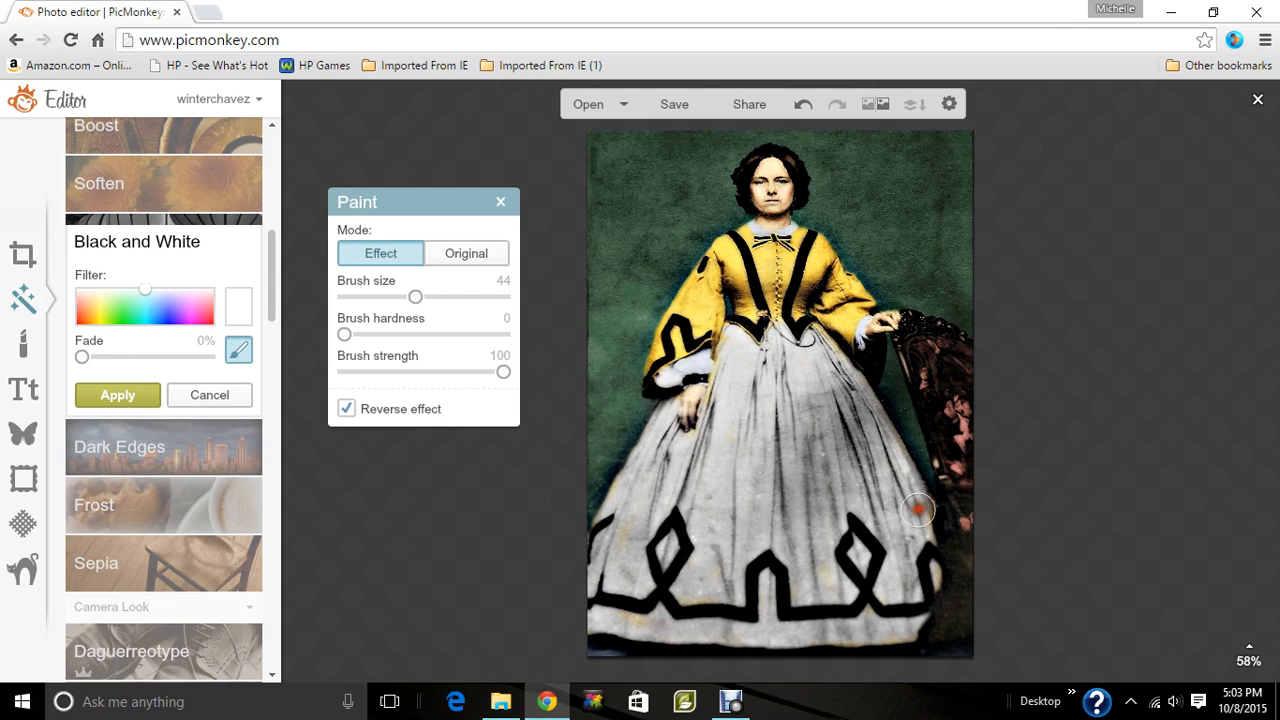
pyautogui.moveTo(917, 510)
pyautogui.mouseDown()
pyautogui.moveTo(861, 401)
pyautogui.moveTo(780, 287)
pyautogui.moveTo(804, 236)
pyautogui.moveTo(826, 264)
pyautogui.moveTo(800, 304)
pyautogui.moveTo(818, 268)
pyautogui.moveTo(854, 294)
pyautogui.moveTo(840, 284)
pyautogui.moveTo(856, 306)
pyautogui.moveTo(828, 342)
pyautogui.moveTo(832, 318)
pyautogui.moveTo(808, 302)
pyautogui.moveTo(782, 244)
pyautogui.moveTo(748, 239)
pyautogui.moveTo(720, 264)
pyautogui.moveTo(743, 276)
pyautogui.moveTo(758, 347)
pyautogui.moveTo(741, 284)
pyautogui.mouseUp()
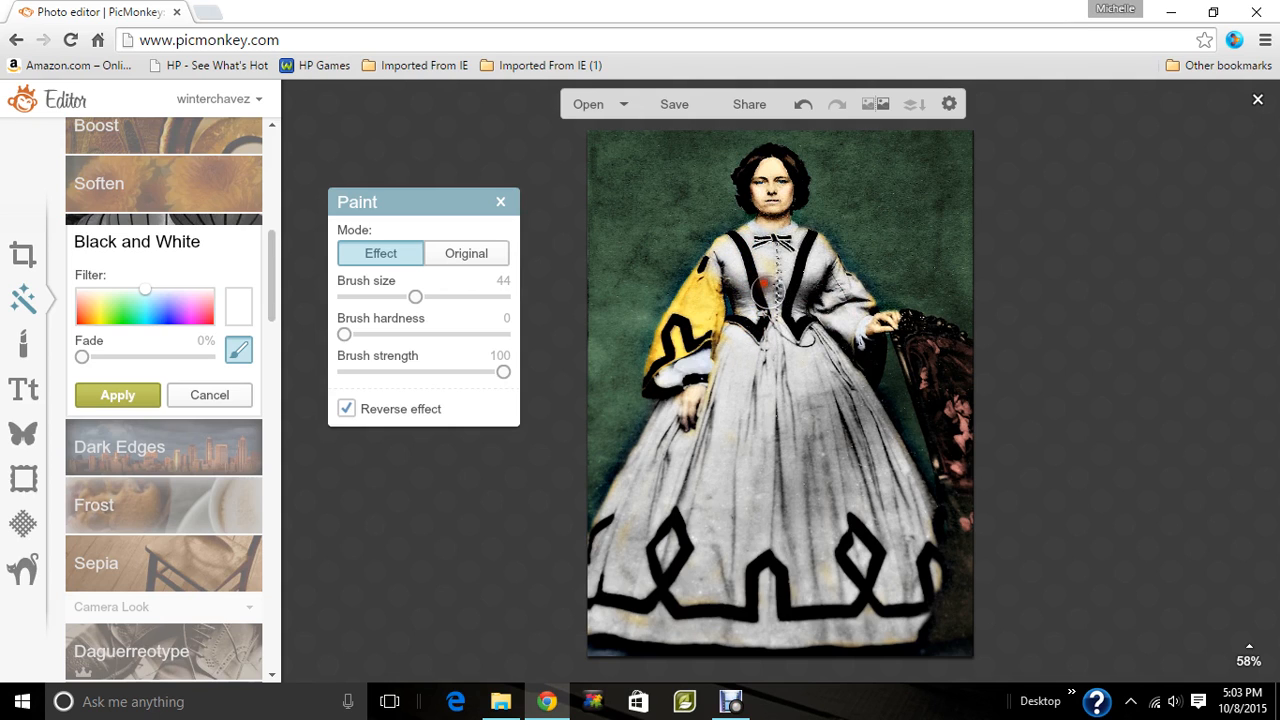
pyautogui.moveTo(720, 248); pyautogui.dragTo(658, 372)
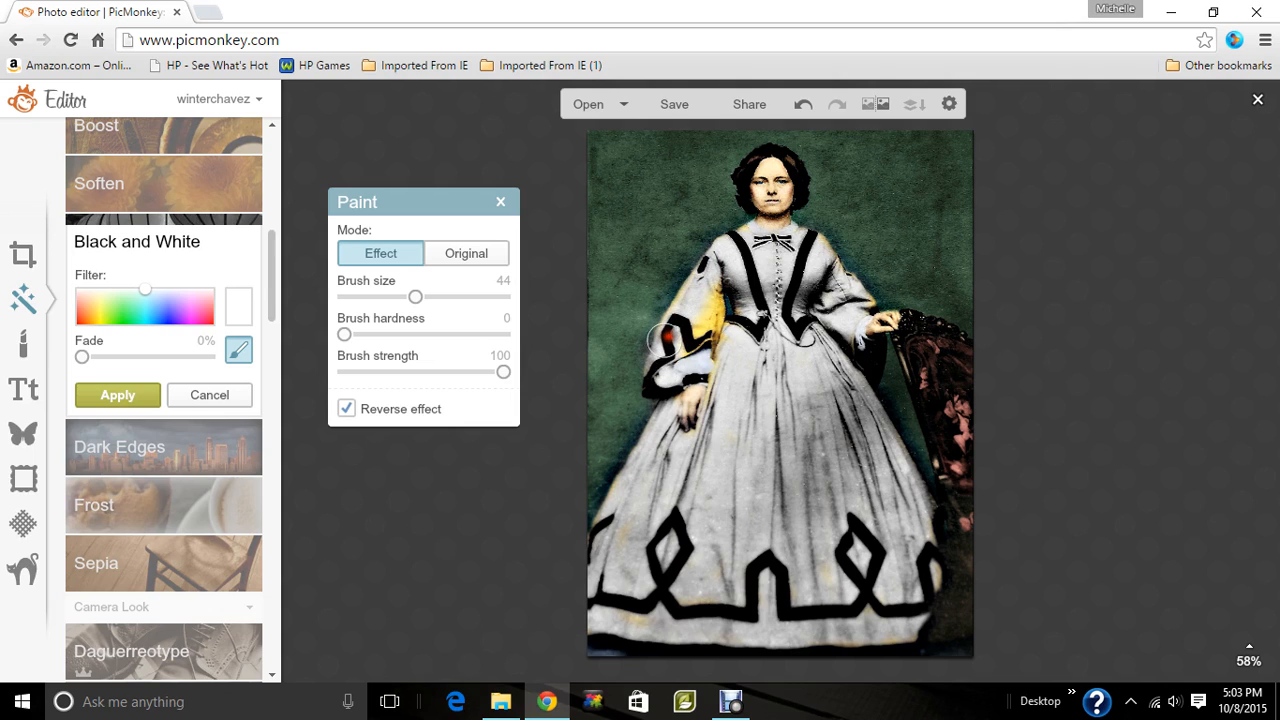
pyautogui.moveTo(720, 262)
pyautogui.mouseDown()
pyautogui.moveTo(696, 321)
pyautogui.moveTo(710, 355)
pyautogui.moveTo(706, 310)
pyautogui.moveTo(690, 354)
pyautogui.moveTo(712, 320)
pyautogui.moveTo(735, 360)
pyautogui.moveTo(736, 296)
pyautogui.moveTo(745, 339)
pyautogui.moveTo(720, 417)
pyautogui.moveTo(677, 450)
pyautogui.moveTo(666, 393)
pyautogui.moveTo(666, 439)
pyautogui.moveTo(579, 557)
pyautogui.moveTo(644, 533)
pyautogui.moveTo(619, 600)
pyautogui.moveTo(635, 619)
pyautogui.moveTo(778, 587)
pyautogui.mouseUp()
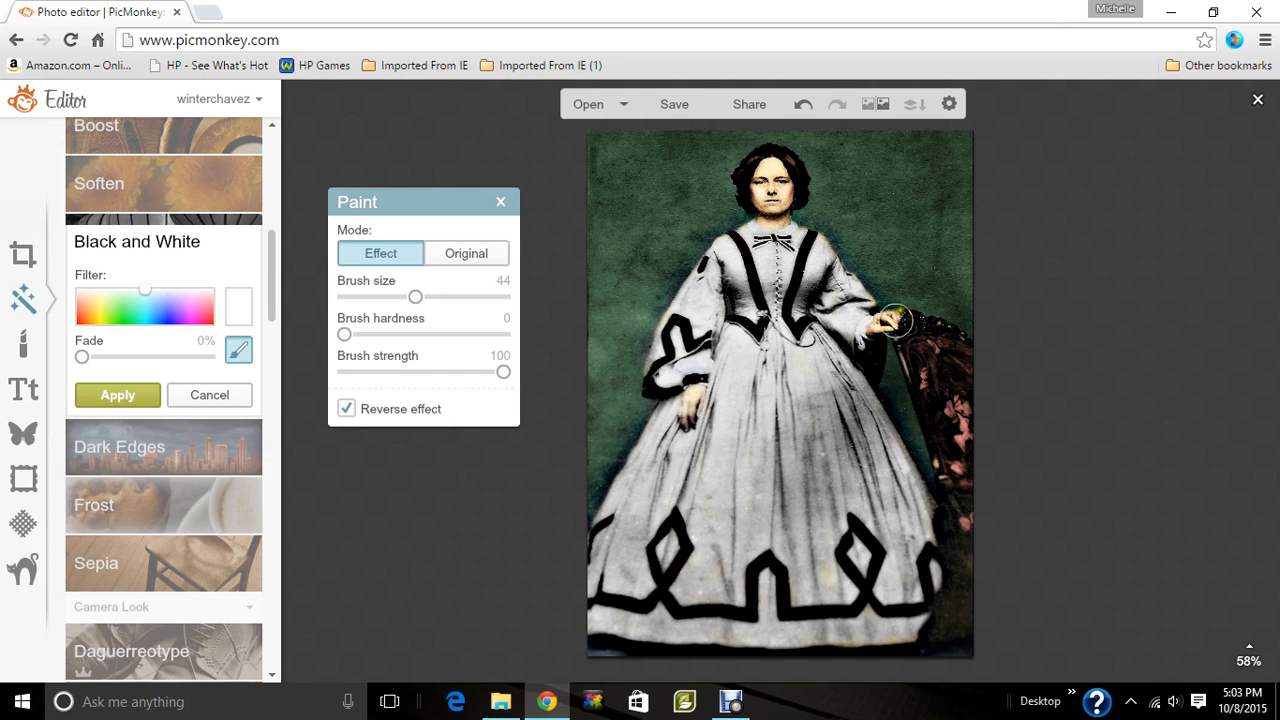
pyautogui.click(133, 396)
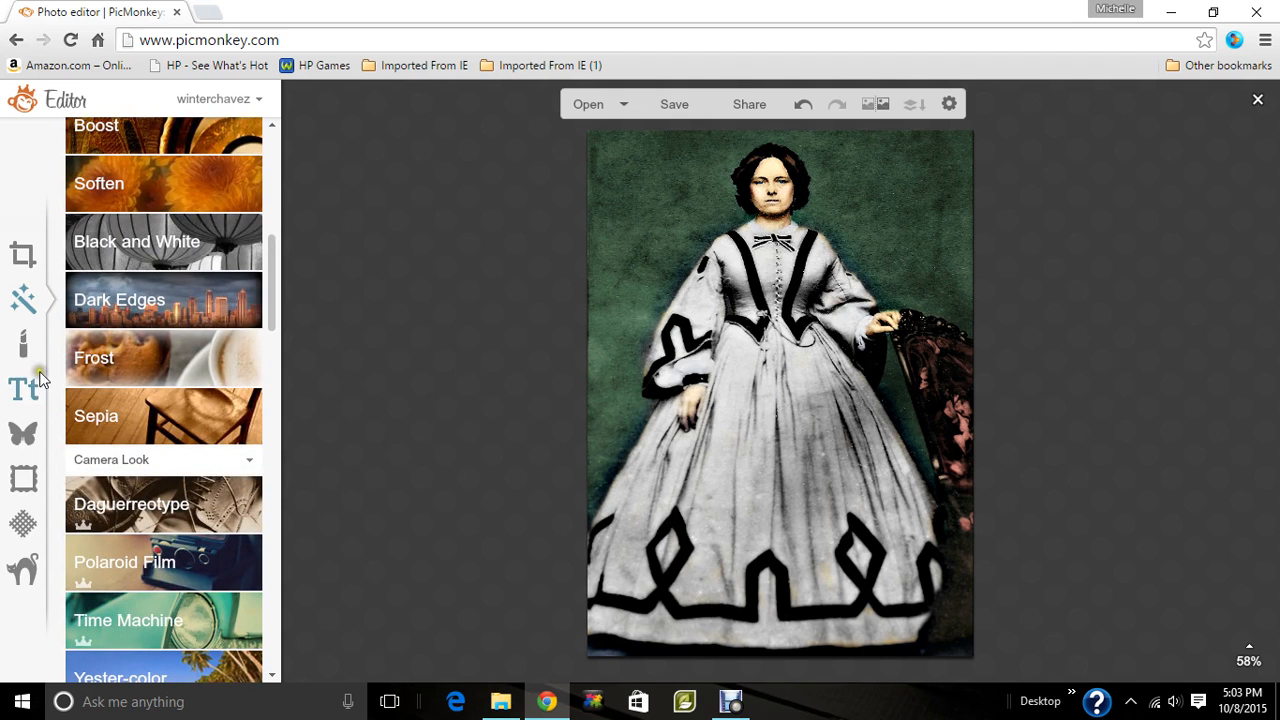
pyautogui.click(20, 340)
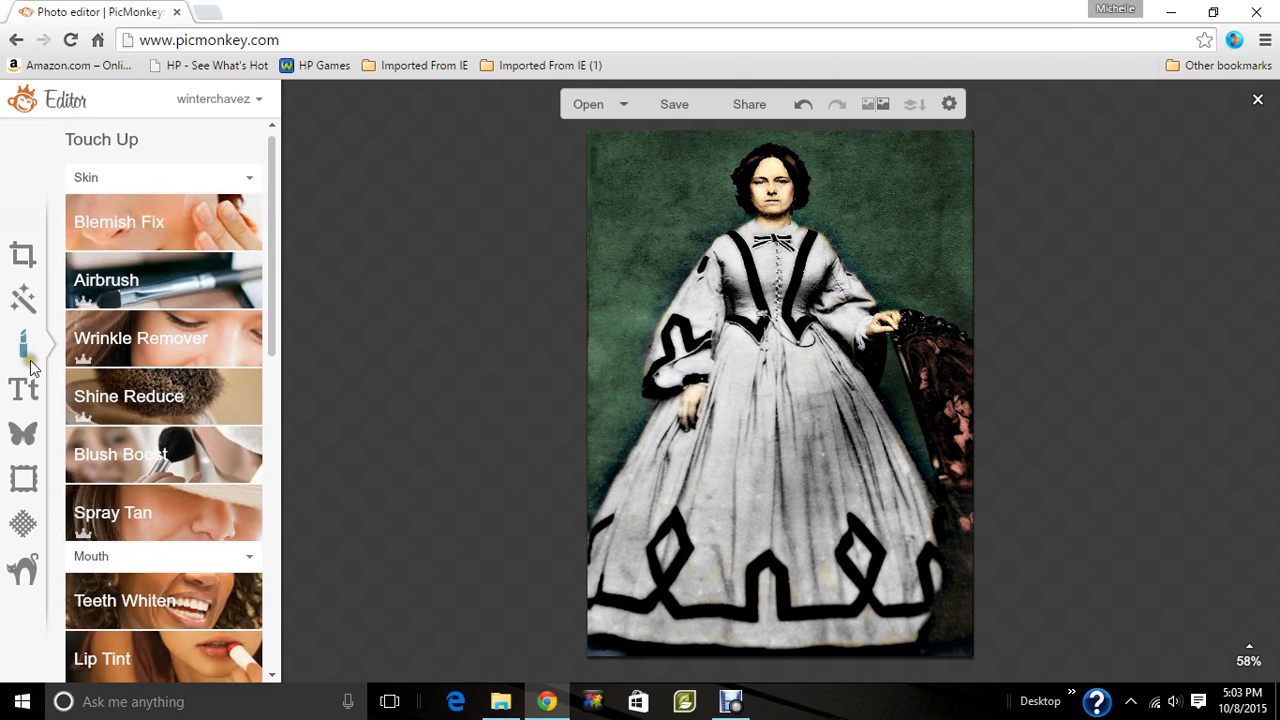
pyautogui.moveTo(273, 285)
pyautogui.mouseDown()
pyautogui.moveTo(290, 539)
pyautogui.moveTo(337, 689)
pyautogui.mouseUp()
pyautogui.click(185, 592)
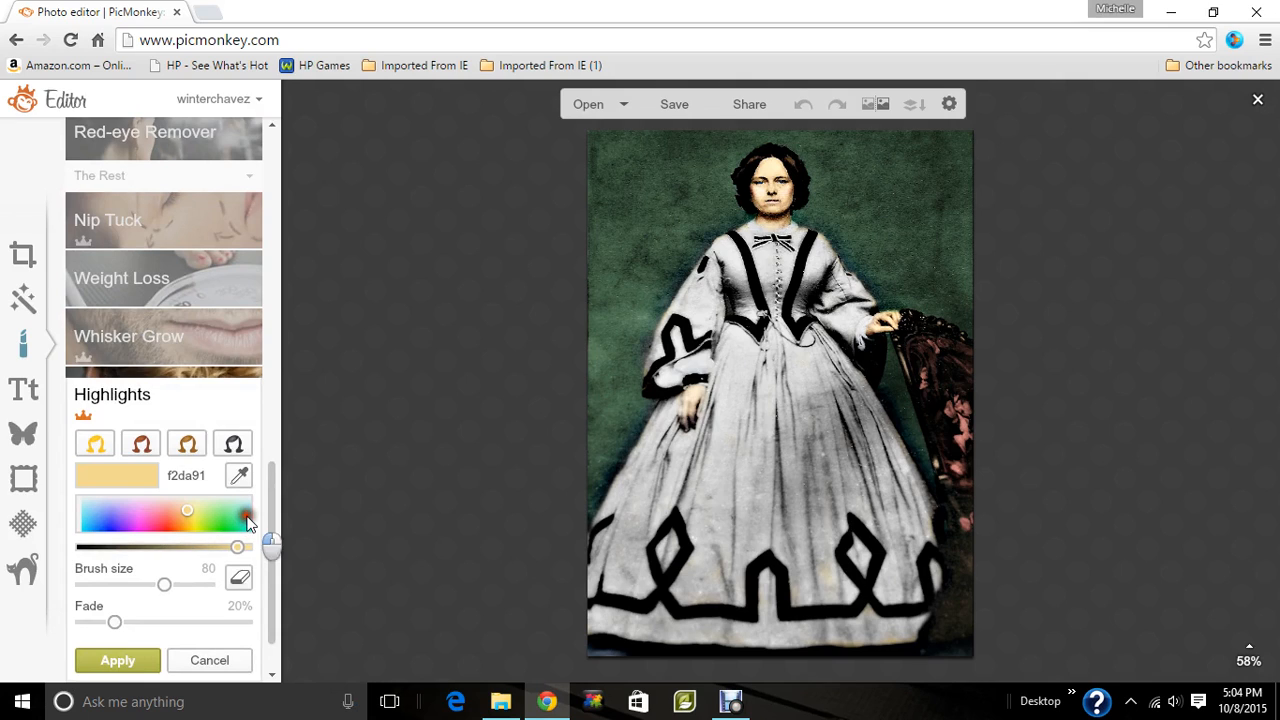
pyautogui.click(247, 517)
pyautogui.click(178, 547)
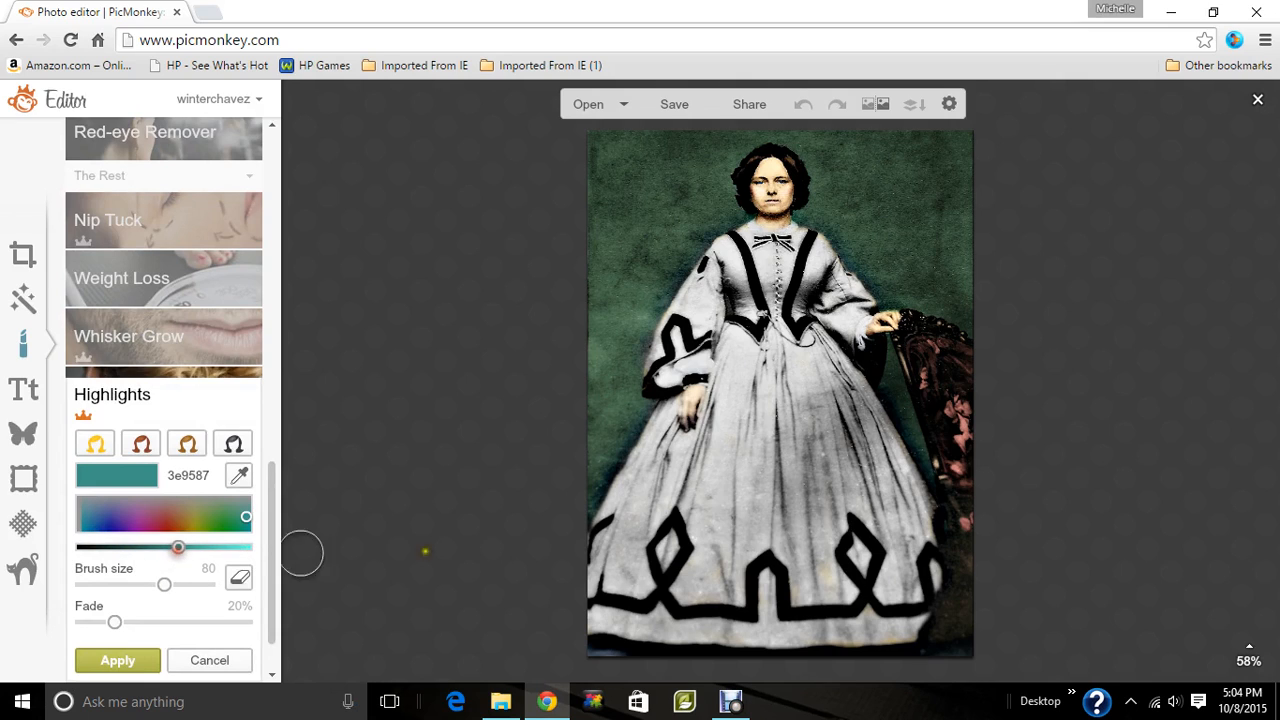
pyautogui.moveTo(730, 525)
pyautogui.mouseDown()
pyautogui.moveTo(727, 483)
pyautogui.moveTo(731, 509)
pyautogui.moveTo(733, 462)
pyautogui.mouseUp()
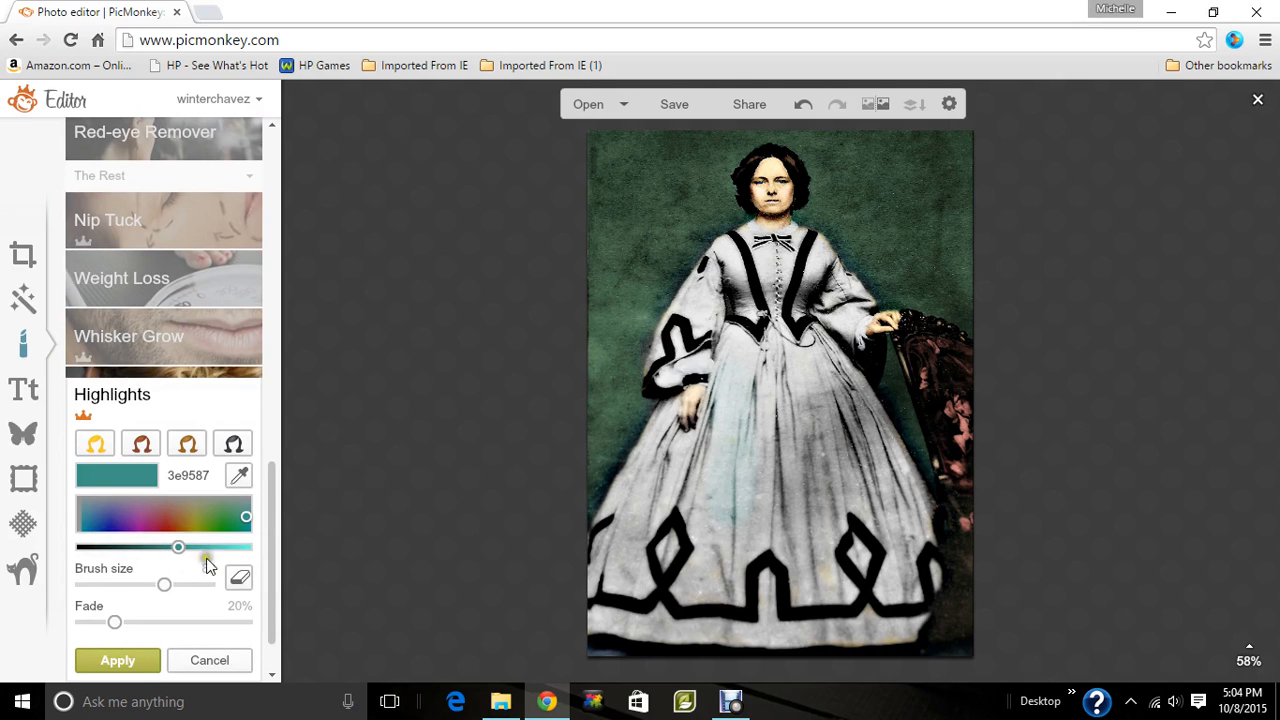
pyautogui.moveTo(114, 622); pyautogui.dragTo(59, 625)
pyautogui.moveTo(138, 524)
pyautogui.mouseDown()
pyautogui.moveTo(167, 527)
pyautogui.moveTo(86, 522)
pyautogui.moveTo(116, 533)
pyautogui.moveTo(245, 528)
pyautogui.moveTo(239, 518)
pyautogui.mouseUp()
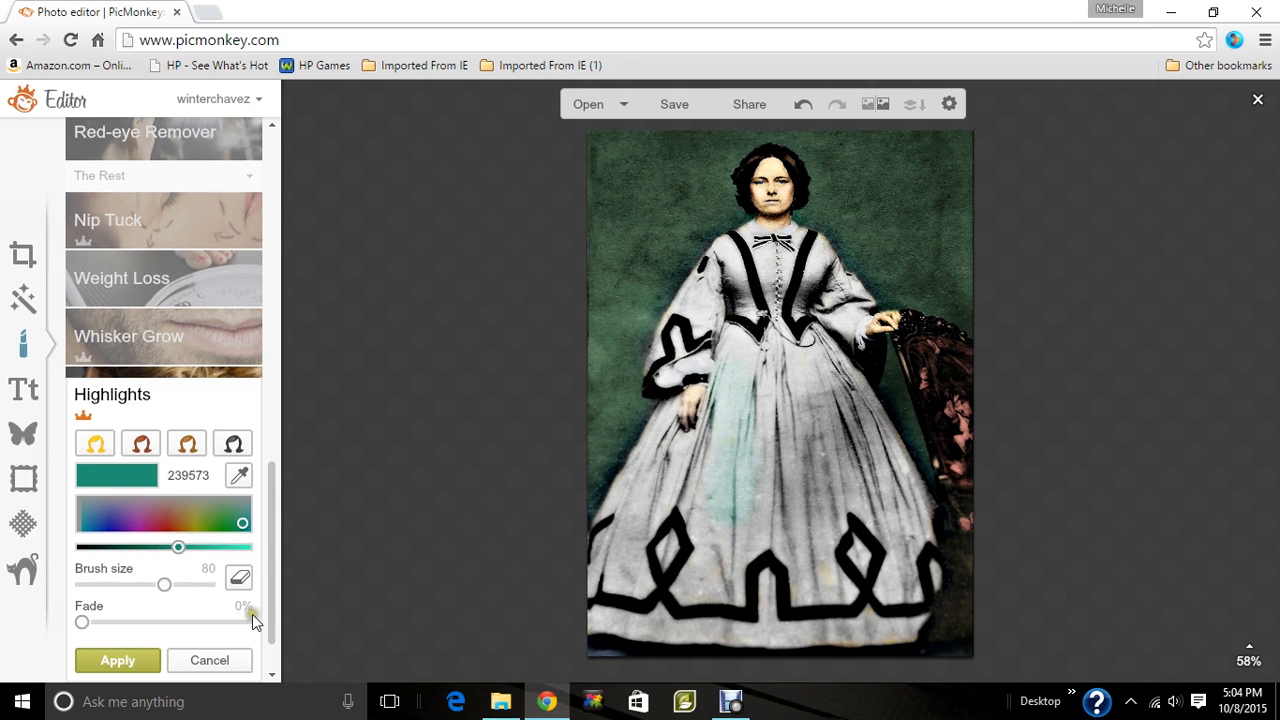
pyautogui.click(232, 659)
# - Start the Lip Tint effect with 0% hardness, a custom light salmon-pink colour and a brush size of 45
pyautogui.moveTo(268, 593); pyautogui.dragTo(293, 380)
pyautogui.click(227, 417)
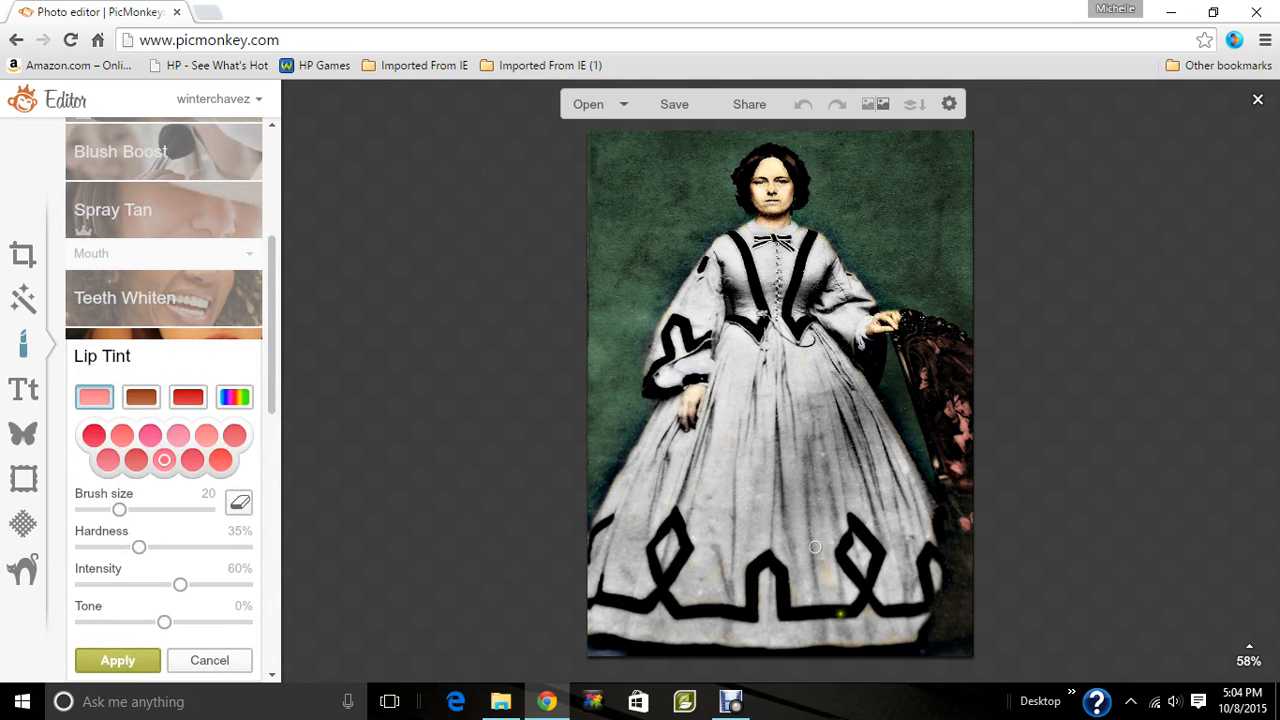
pyautogui.moveTo(87, 549); pyautogui.dragTo(76, 548)
pyautogui.click(236, 398)
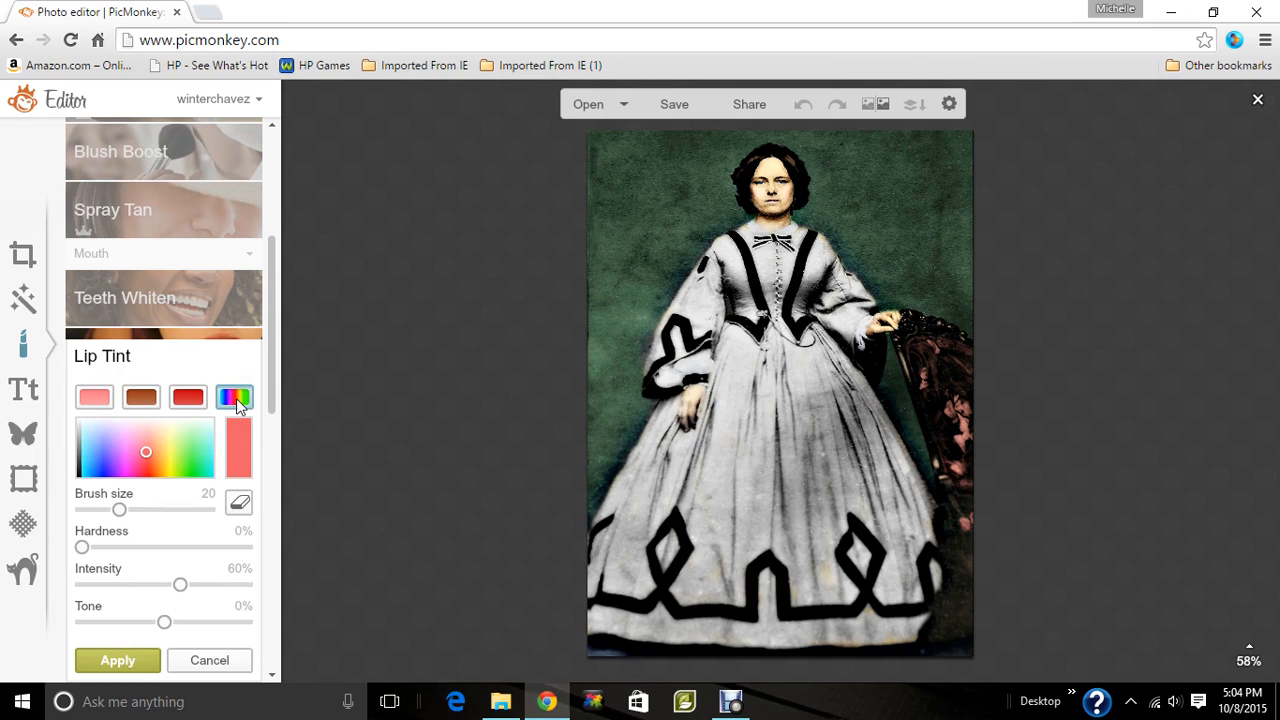
pyautogui.click(159, 440)
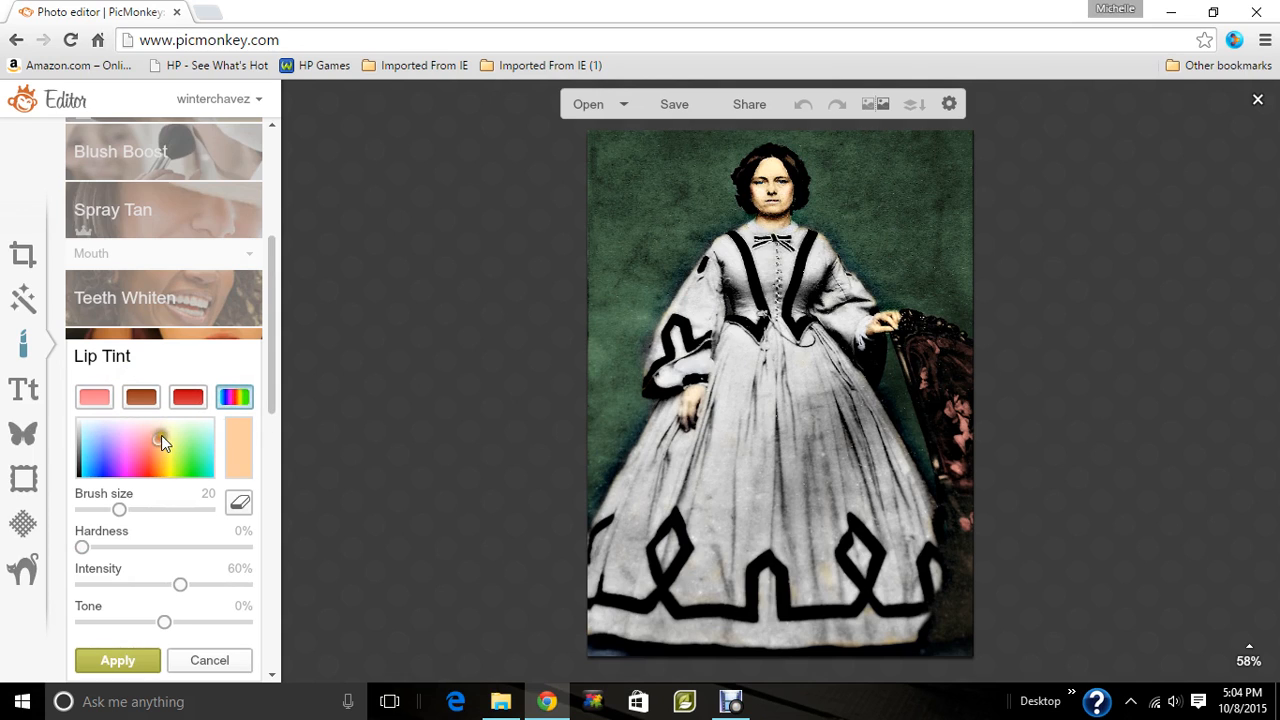
pyautogui.click(148, 441)
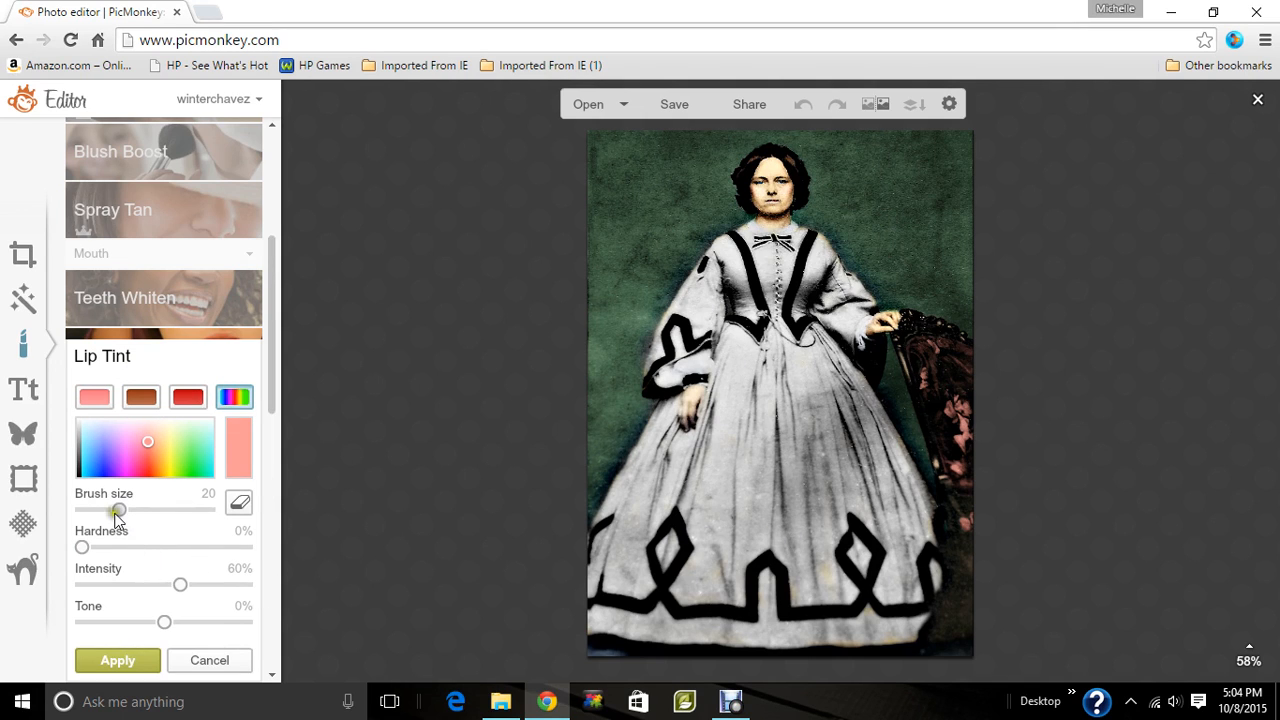
pyautogui.moveTo(119, 509); pyautogui.dragTo(144, 510)
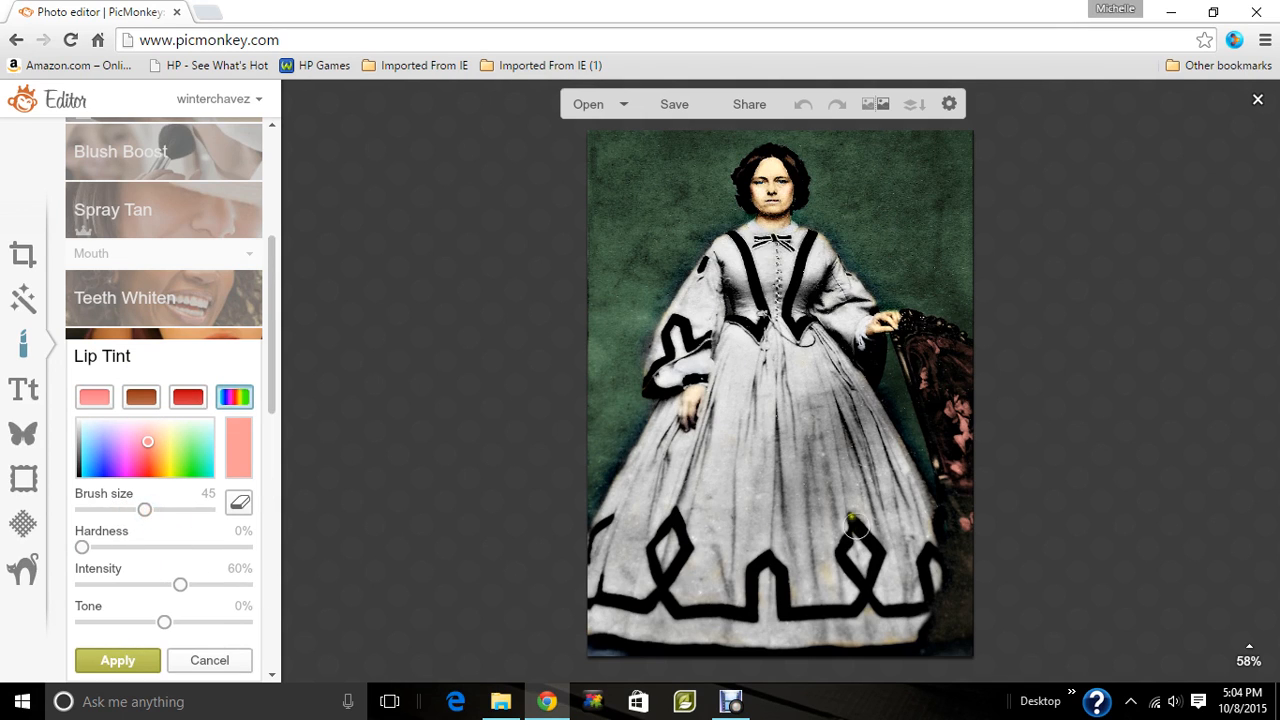
# - Try the pink tint on the middle of the skirt with 46% intensity and -34% tone, and discard the effect
pyautogui.moveTo(775, 507)
pyautogui.mouseDown()
pyautogui.moveTo(768, 333)
pyautogui.moveTo(821, 406)
pyautogui.moveTo(813, 597)
pyautogui.moveTo(776, 476)
pyautogui.moveTo(797, 386)
pyautogui.moveTo(810, 493)
pyautogui.moveTo(795, 446)
pyautogui.moveTo(791, 554)
pyautogui.moveTo(759, 520)
pyautogui.moveTo(792, 550)
pyautogui.moveTo(797, 581)
pyautogui.moveTo(780, 540)
pyautogui.moveTo(725, 555)
pyautogui.mouseUp()
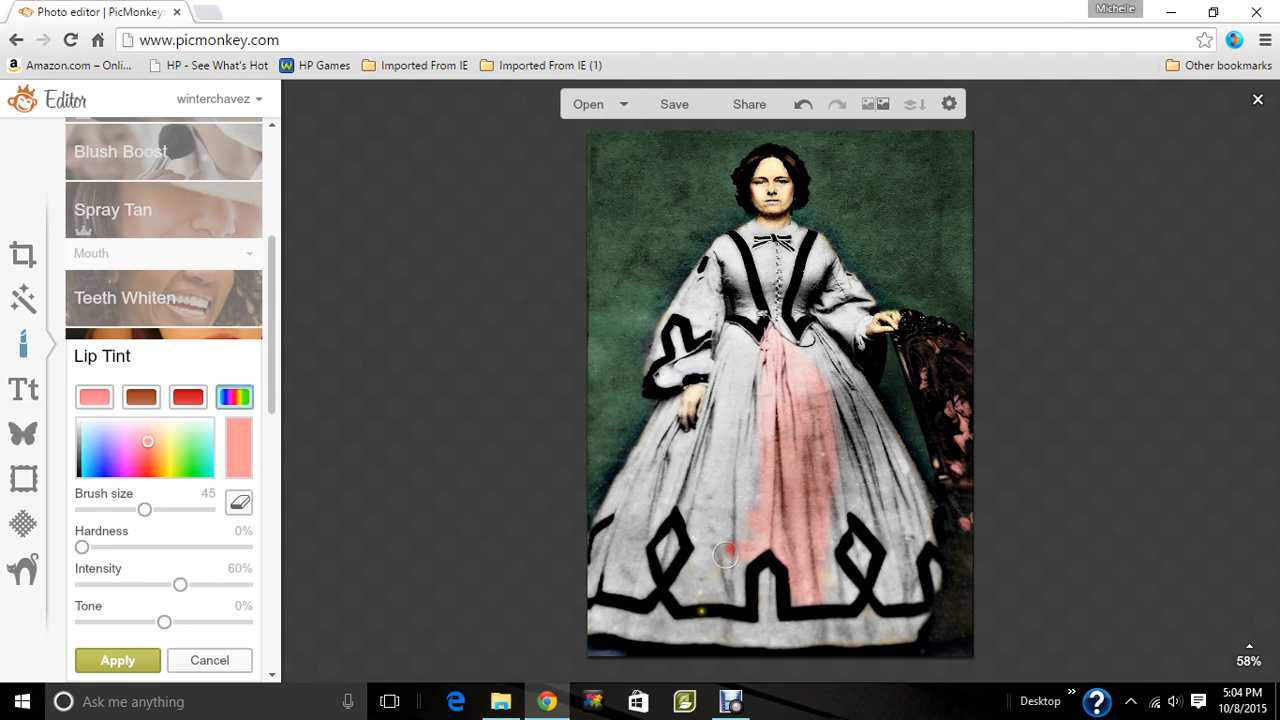
pyautogui.moveTo(150, 622)
pyautogui.mouseDown()
pyautogui.moveTo(64, 618)
pyautogui.moveTo(250, 665)
pyautogui.moveTo(165, 658)
pyautogui.moveTo(139, 634)
pyautogui.moveTo(139, 602)
pyautogui.moveTo(240, 606)
pyautogui.moveTo(258, 615)
pyautogui.moveTo(72, 600)
pyautogui.moveTo(157, 607)
pyautogui.mouseUp()
pyautogui.click(128, 622)
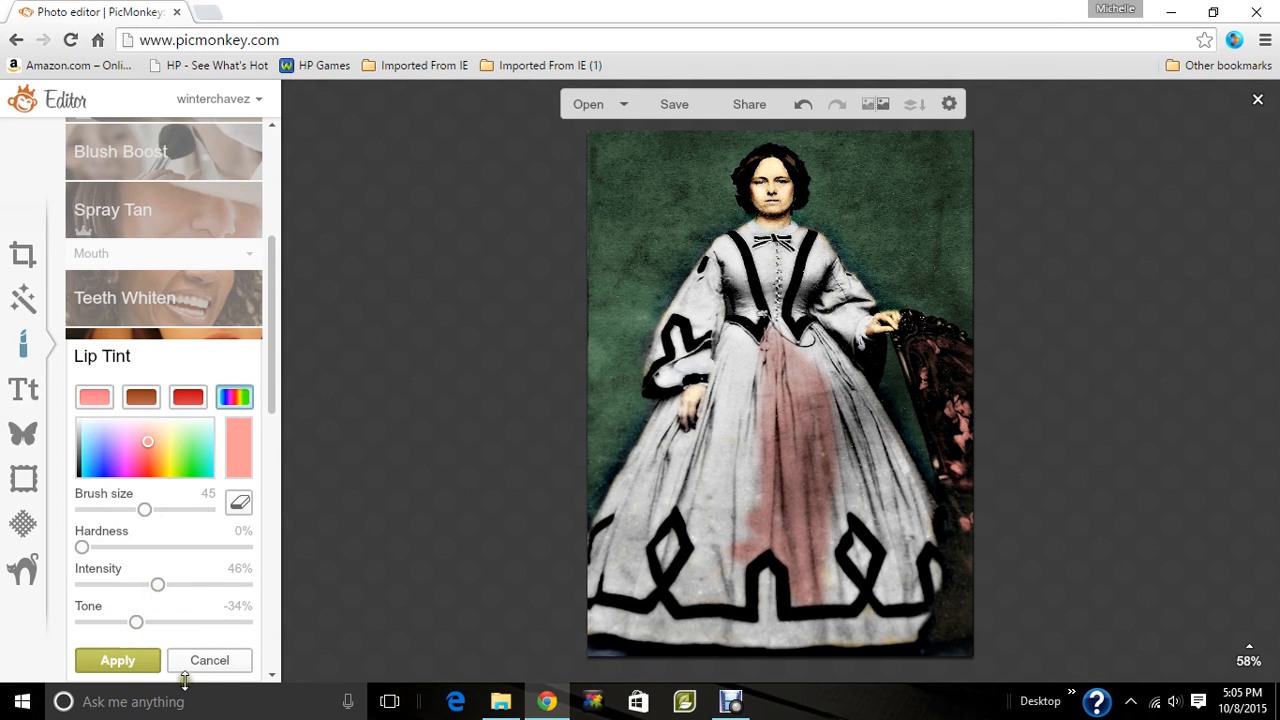
pyautogui.click(209, 660)
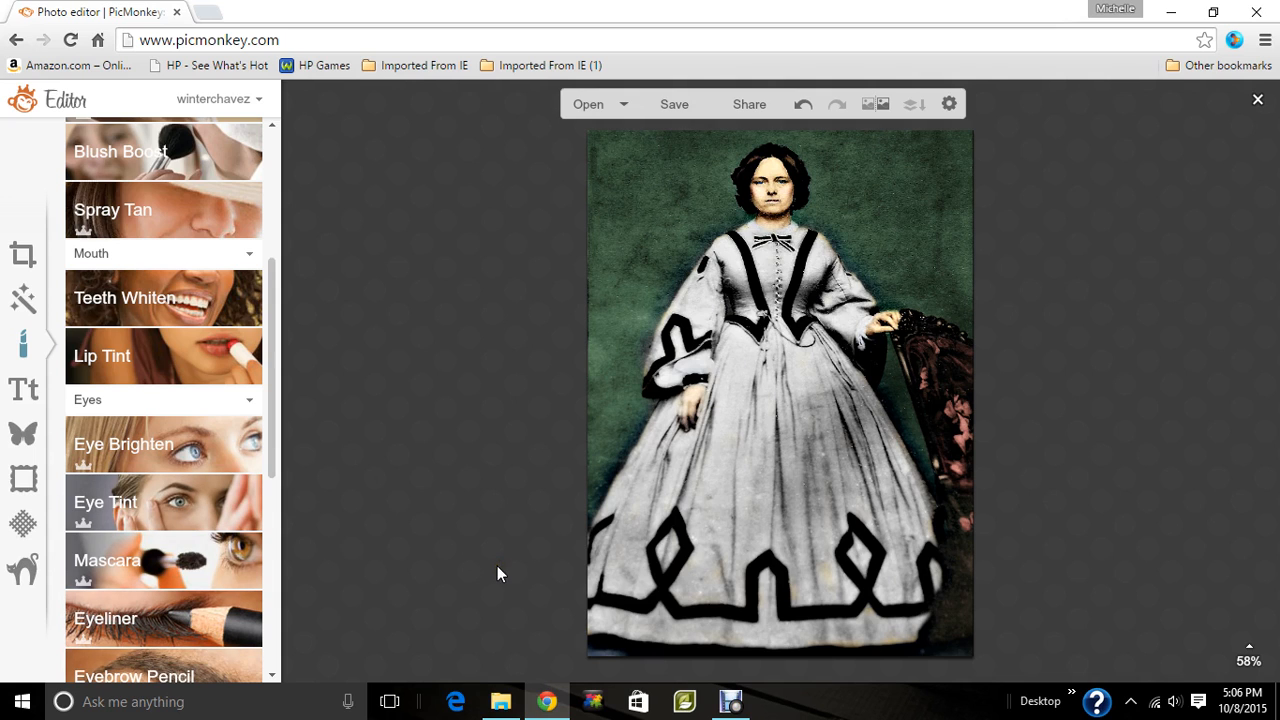
pyautogui.click(731, 701)
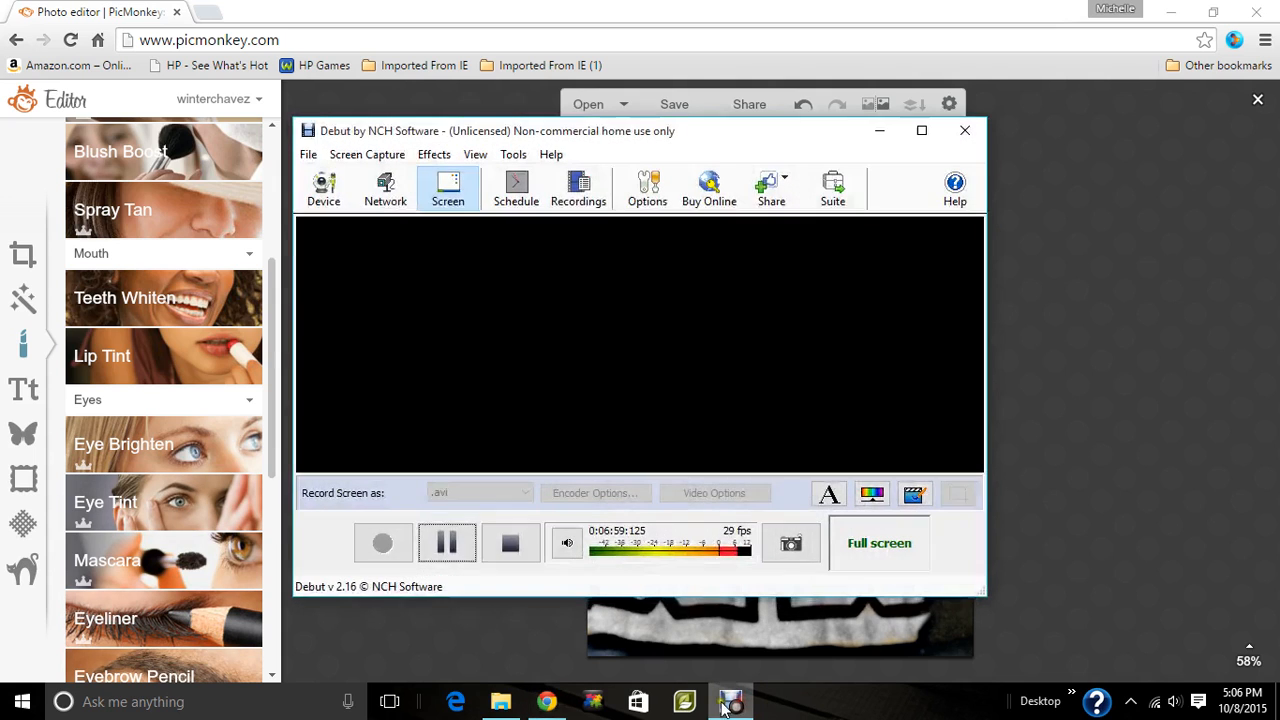